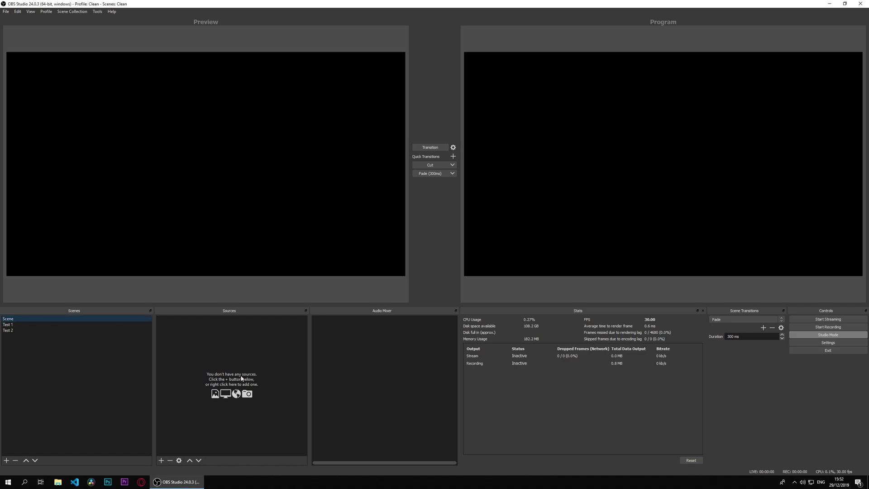
Add an Image source named Tutorial Image to the Scene.
right_click(219, 345)
key(Escape)
right_click(235, 351)
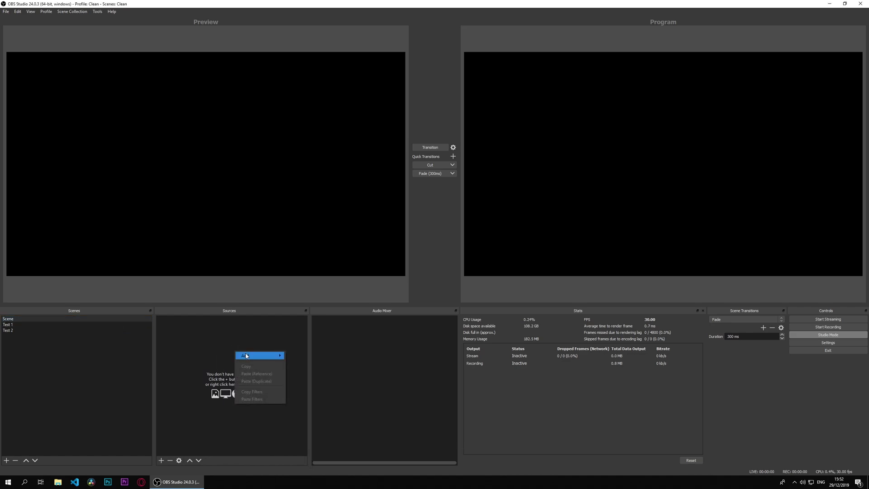
mouse_move(245, 356)
click(312, 404)
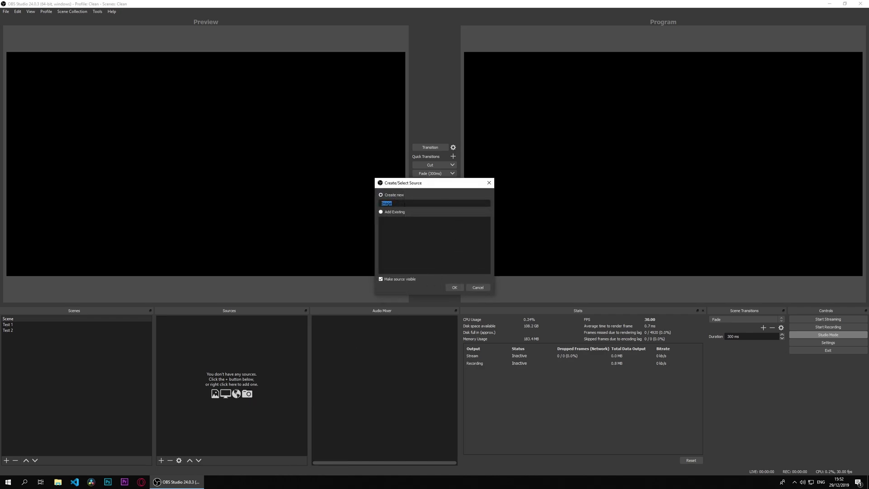
text(Tes)
key(BackSpace)
key(BackSpace)
key(BackSpace)
text(utorial Image)
key(Return)
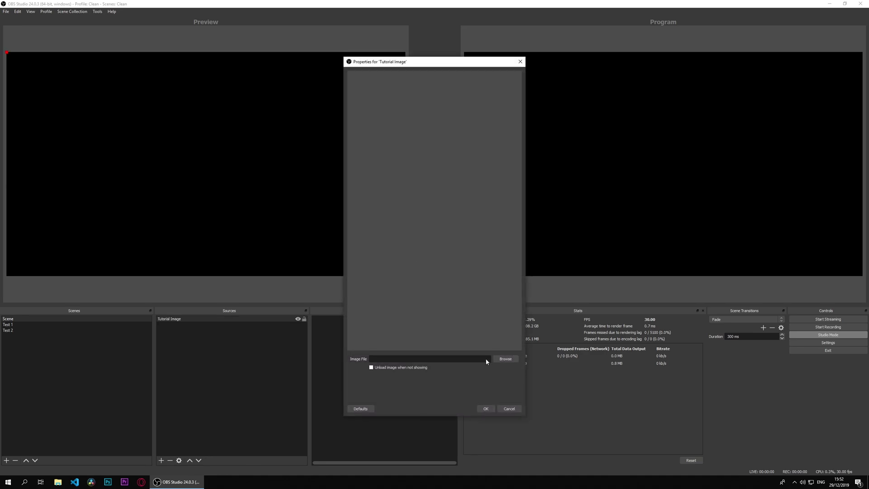
Set the image file to C:/Twitch/Overlay/Backgrounds/11.jpg and accept the properties.
click(505, 359)
click(378, 243)
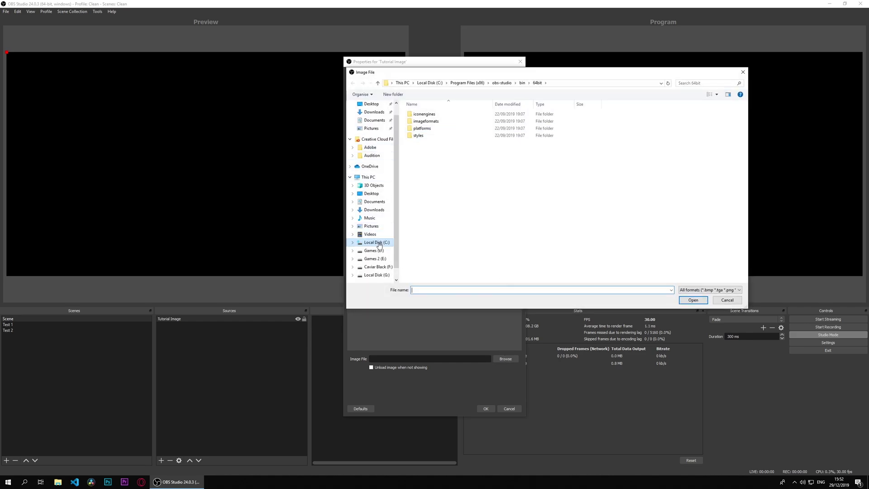
double_click(419, 243)
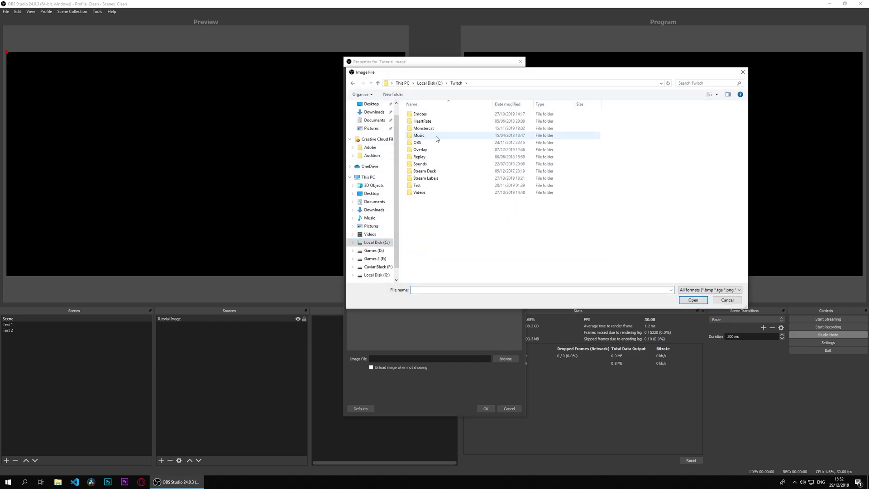
double_click(420, 149)
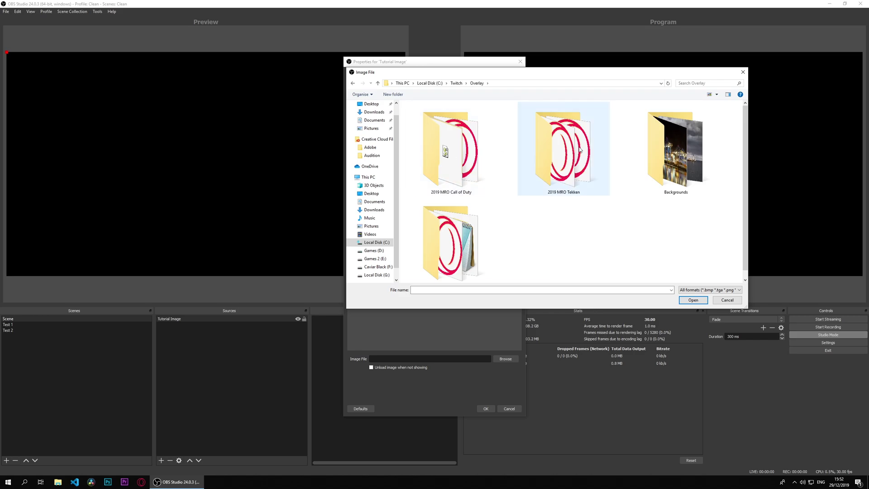
double_click(659, 141)
double_click(461, 138)
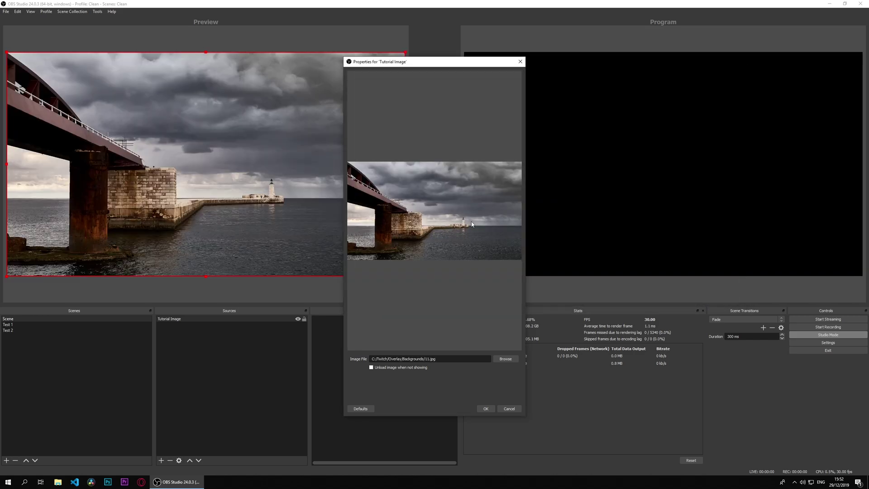
click(485, 408)
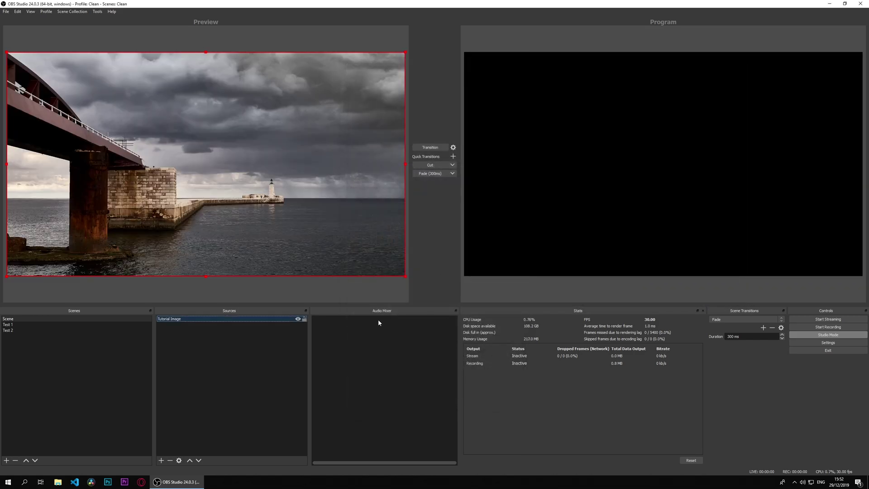
Test resizing and moving Tutorial Image, then restore it to fill the canvas.
click(357, 290)
click(367, 250)
drag(402, 276, 406, 275)
click(332, 289)
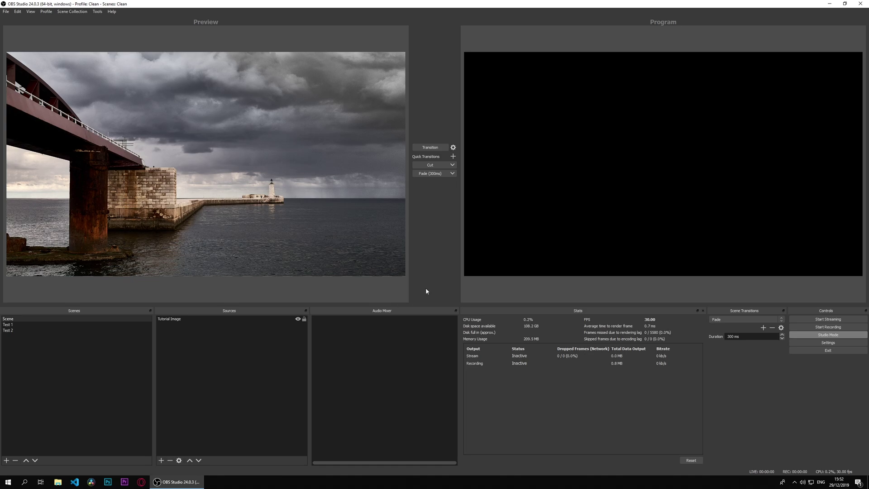
drag(294, 159, 326, 144)
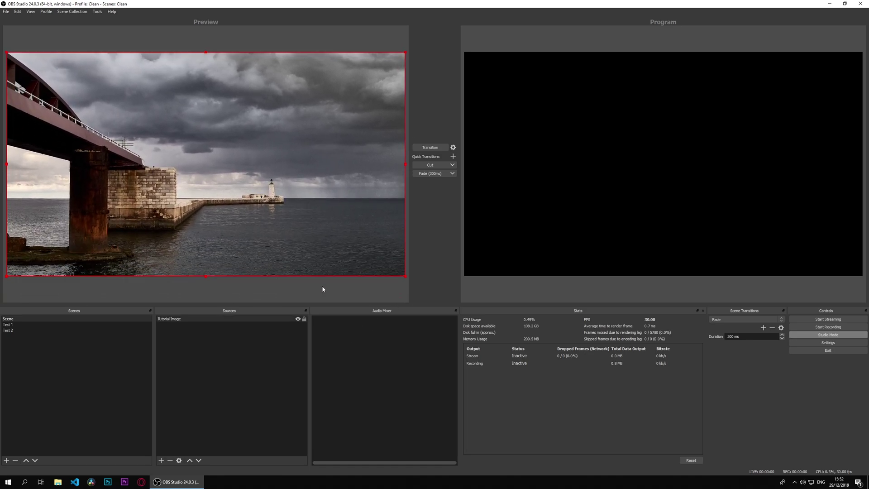
drag(406, 279, 164, 143)
drag(99, 100, 95, 223)
click(334, 144)
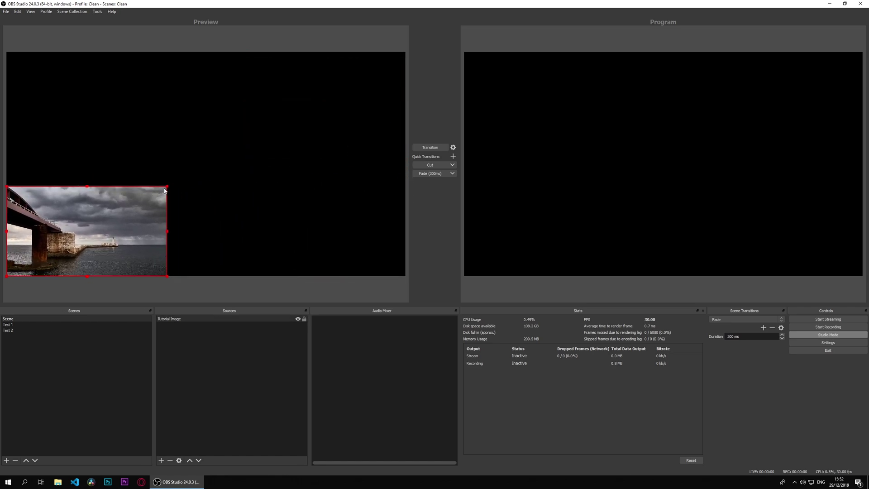
drag(167, 189, 405, 62)
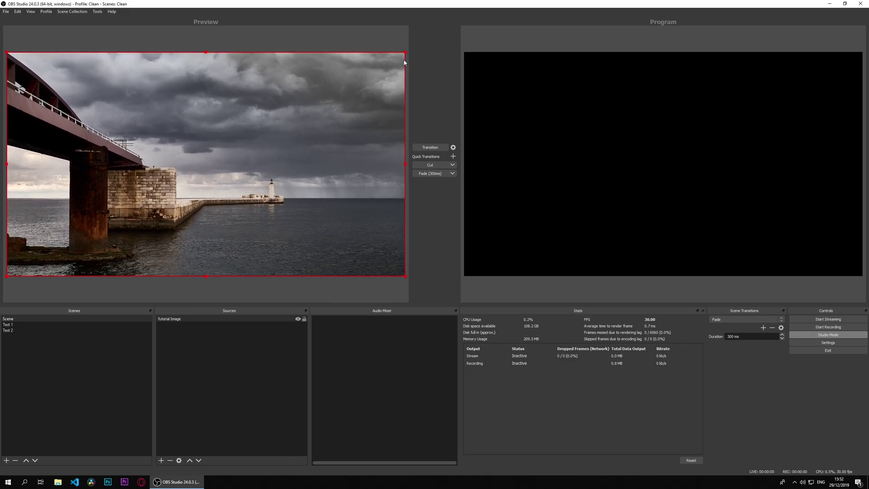
click(213, 374)
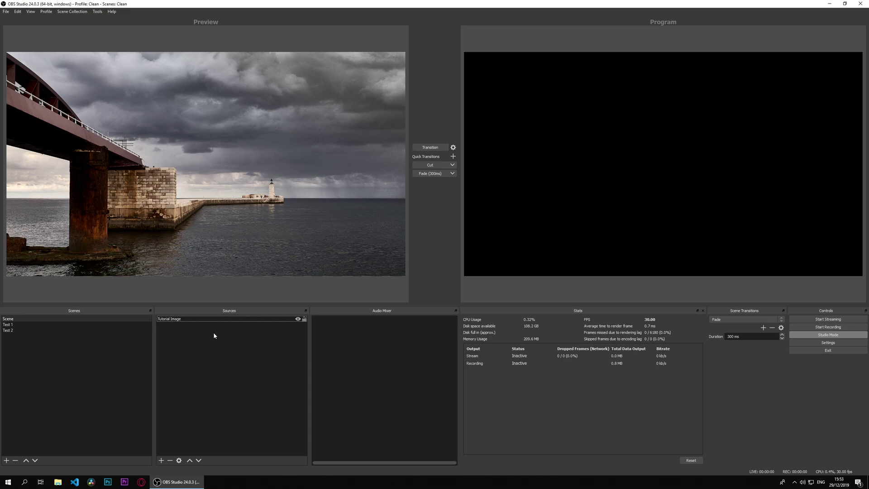
Lock Tutorial Image, verify preview drags ignore it, and toggle its visibility off and on.
click(259, 318)
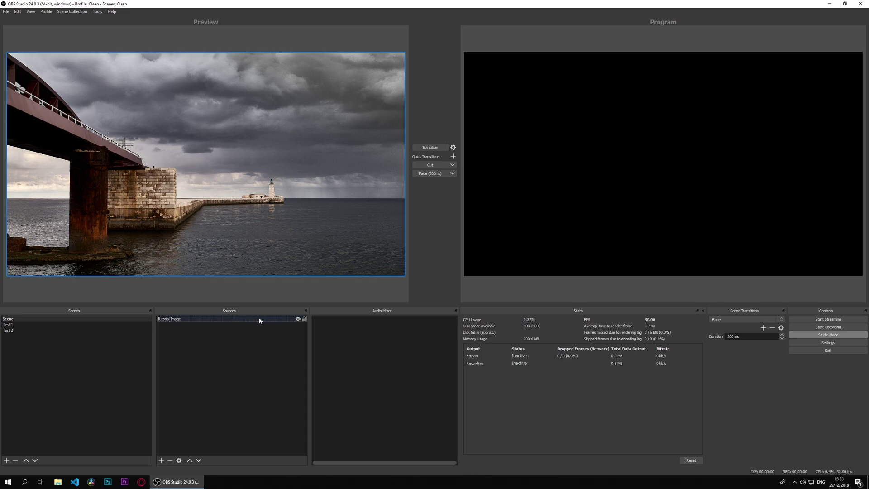
click(304, 320)
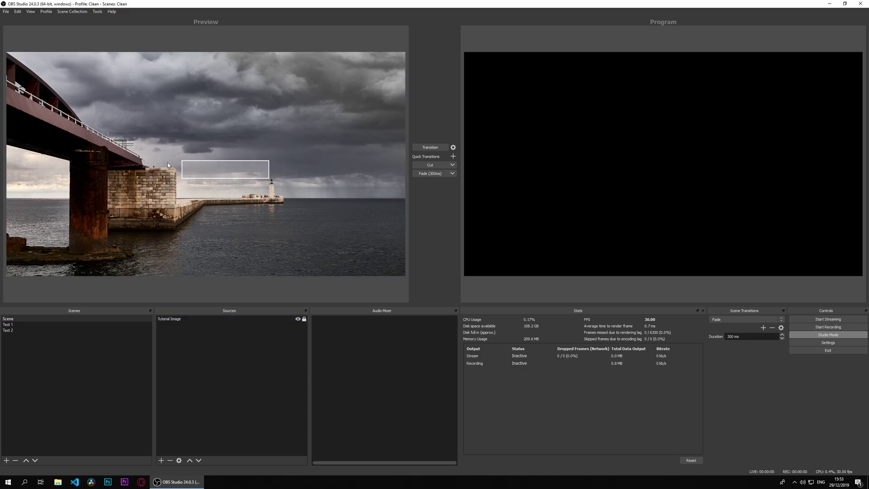
drag(144, 129, 313, 207)
drag(39, 83, 359, 240)
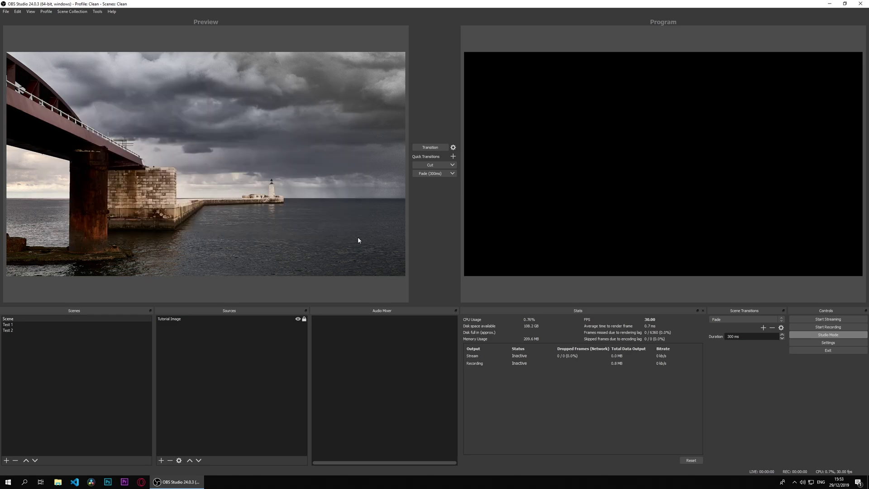
drag(53, 109, 375, 239)
drag(242, 163, 324, 173)
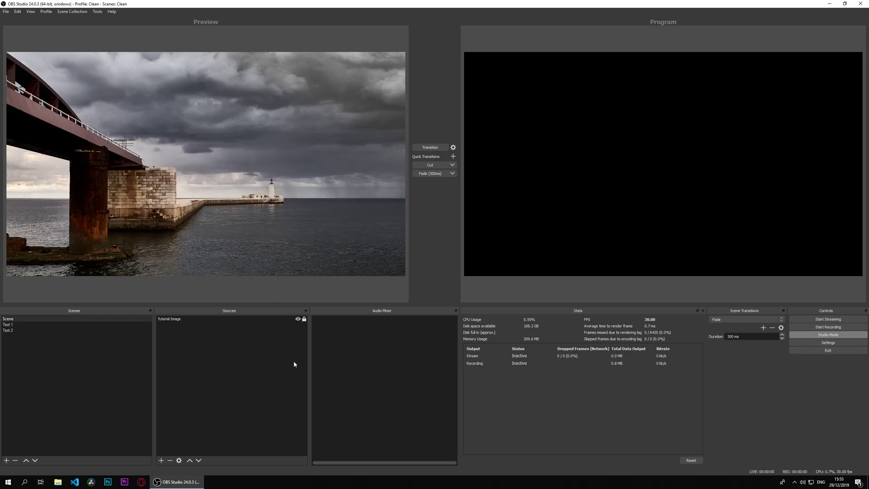
click(298, 319)
click(298, 319)
Add a Text (GDI+) source named Tutorial Text.
right_click(220, 359)
mouse_move(245, 361)
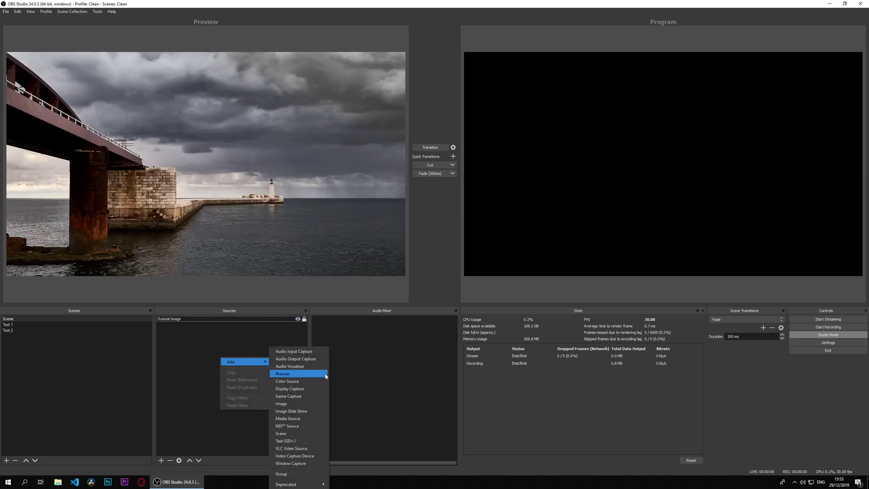
click(307, 440)
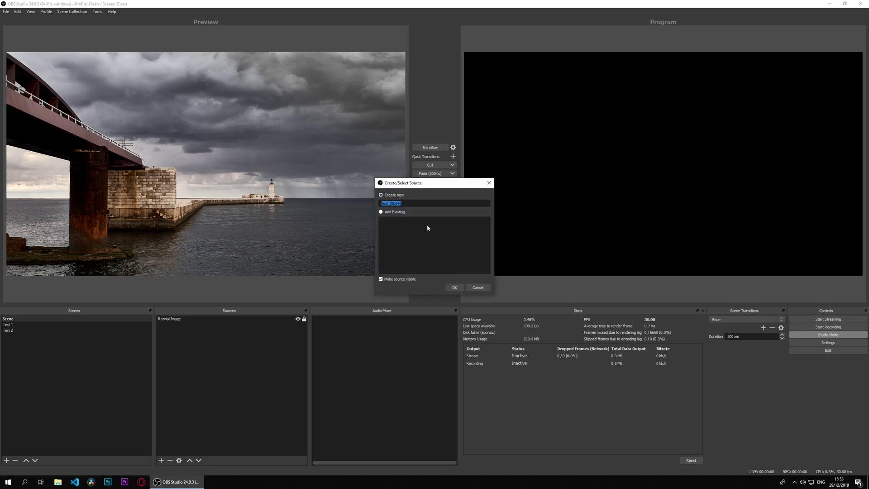
text(Turo)
key(BackSpace)
key(BackSpace)
text(torial Text)
key(Return)
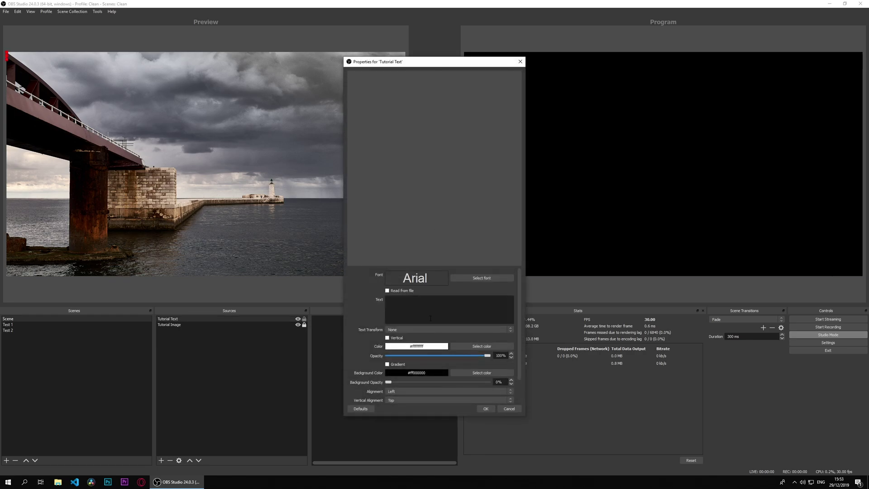
Set its text to 'This is a tutorial' and enlarge it over the sky.
text(This is )
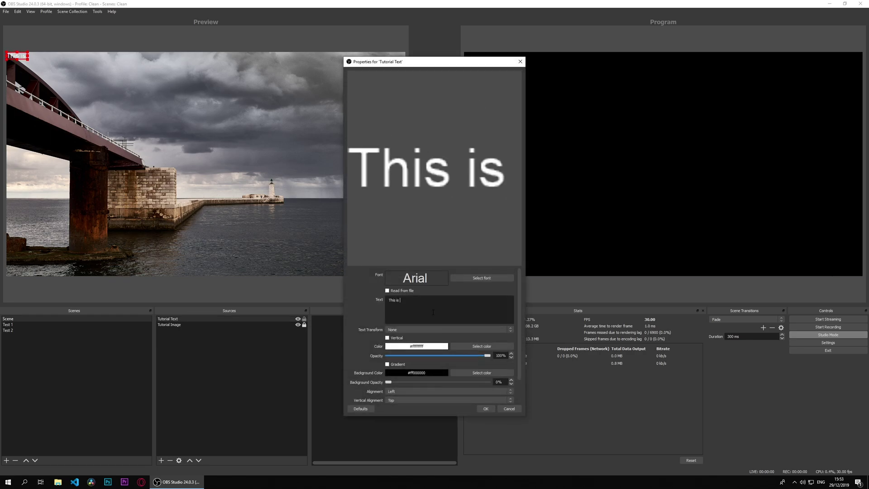
text(a tutorial)
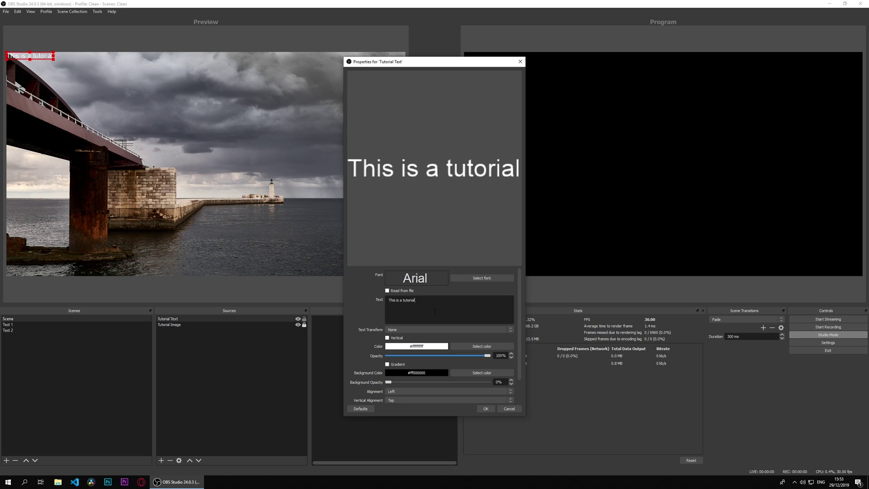
click(485, 409)
drag(44, 55, 334, 163)
click(312, 105)
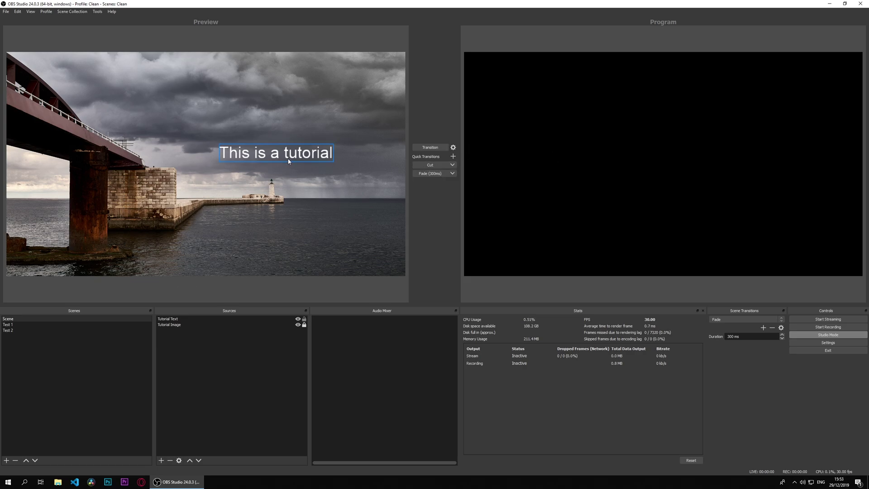
In Test 1, add image source Tutorial Image 2 using Backgrounds/2.jpg.
click(15, 326)
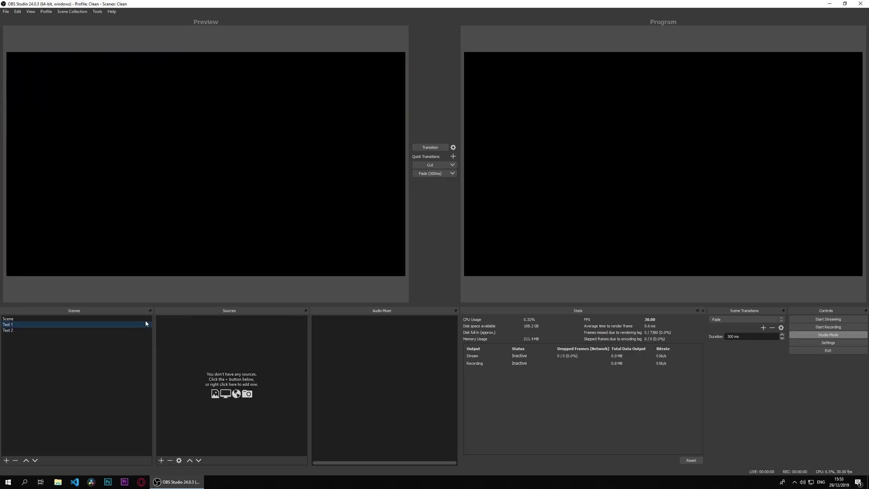
right_click(203, 351)
mouse_move(227, 355)
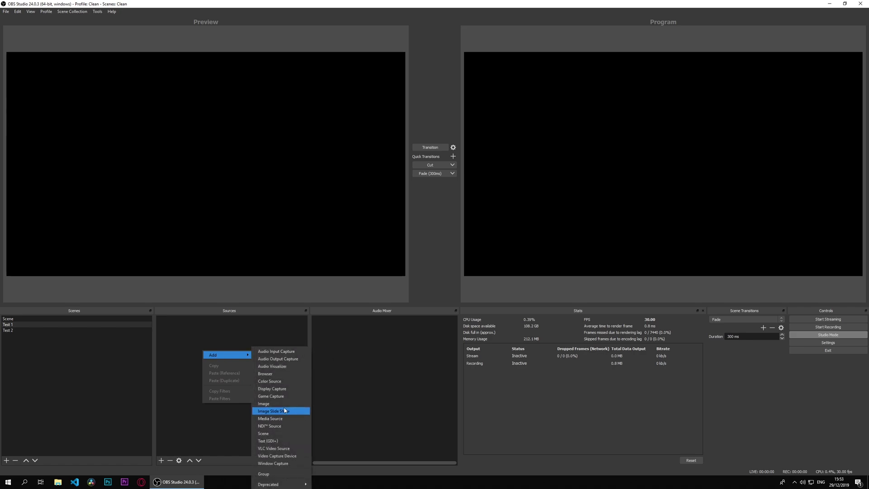
click(272, 404)
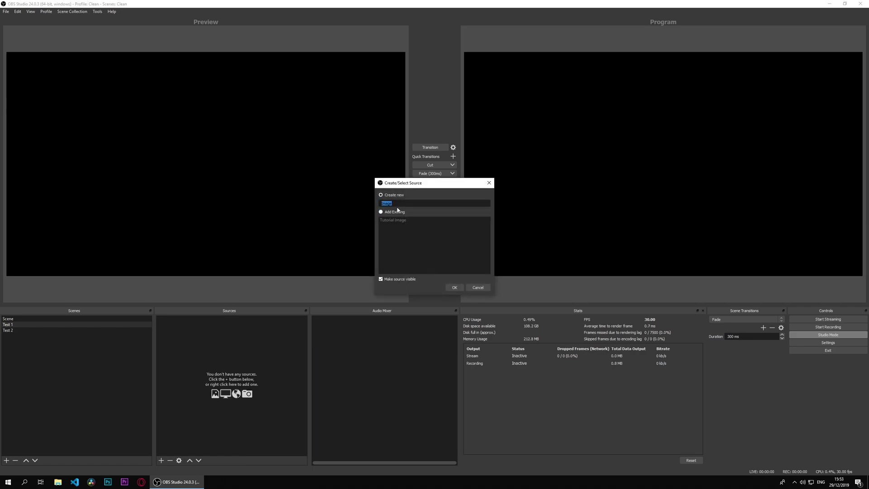
text(Tutorial Imaghe)
click(453, 288)
click(497, 358)
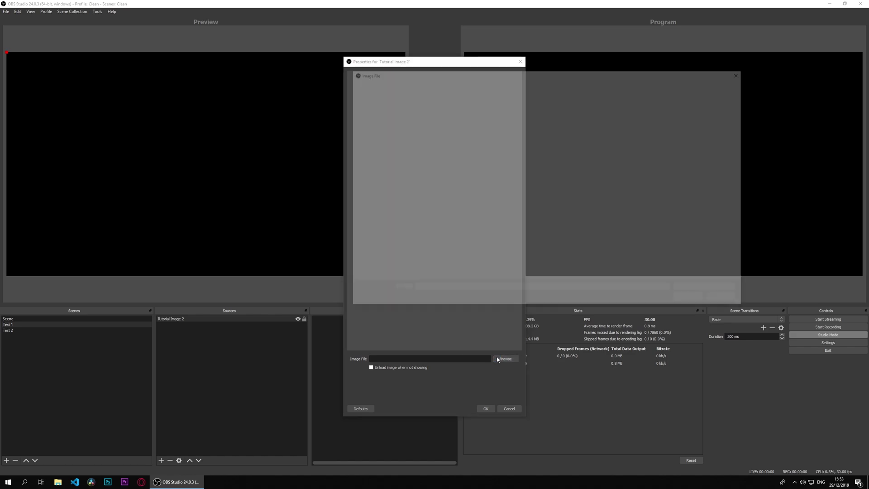
double_click(460, 113)
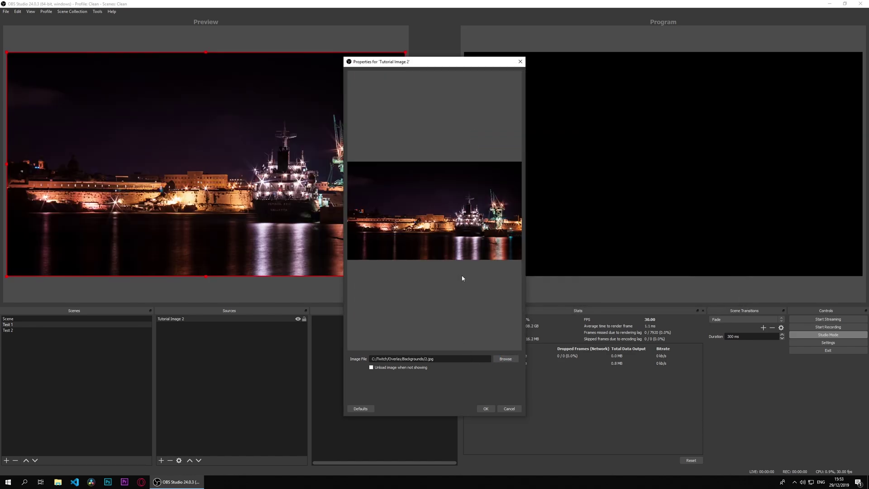
click(486, 409)
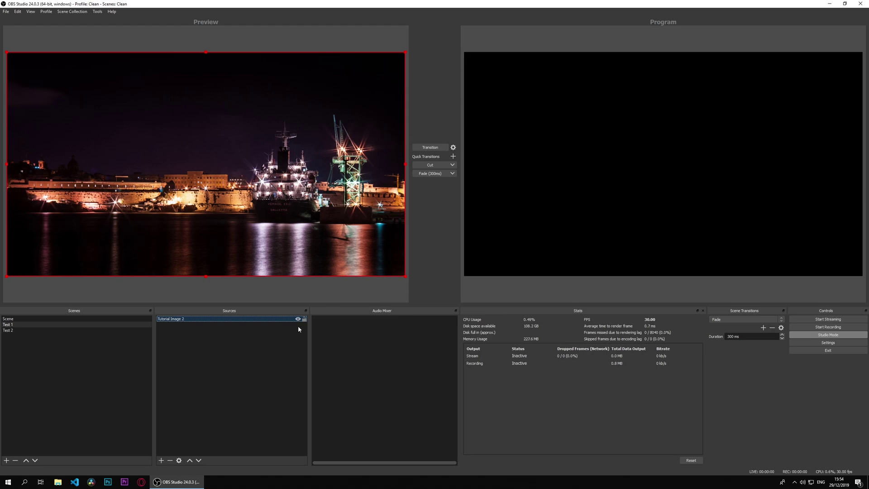
Copy Scene's Tutorial Text and paste it into Test 1 as a reference.
click(58, 320)
click(55, 324)
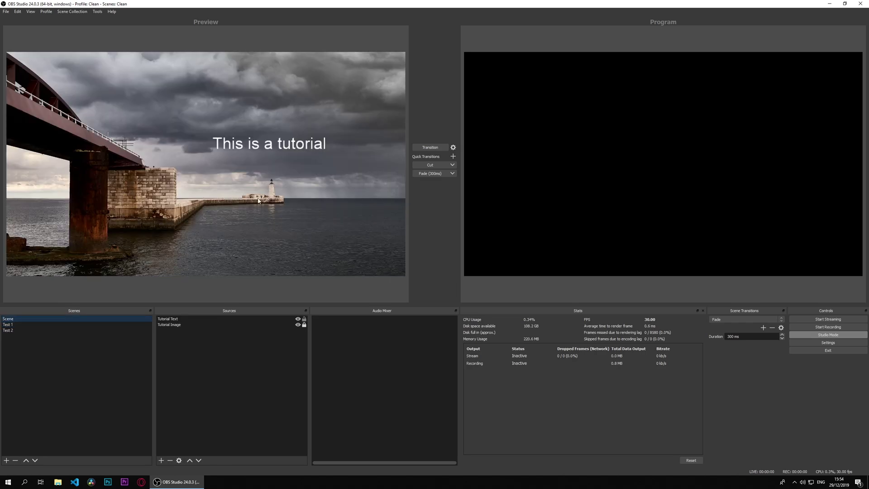
click(254, 140)
right_click(255, 144)
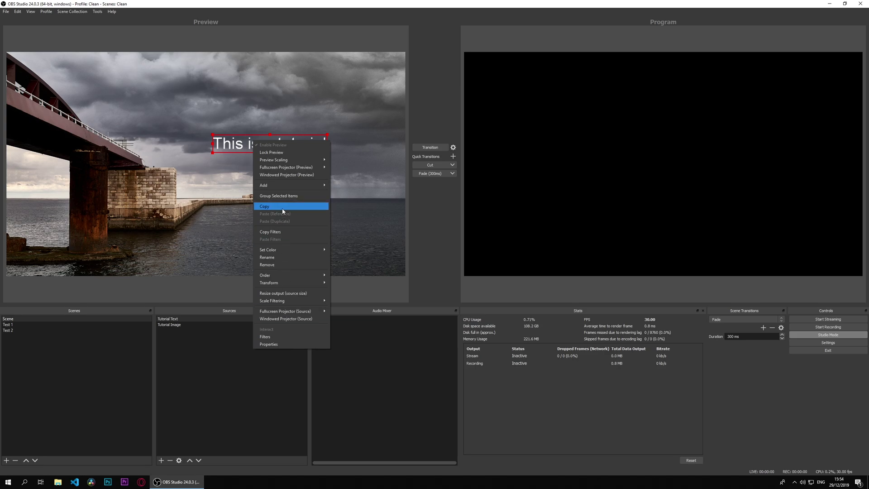
click(281, 213)
click(47, 326)
right_click(211, 343)
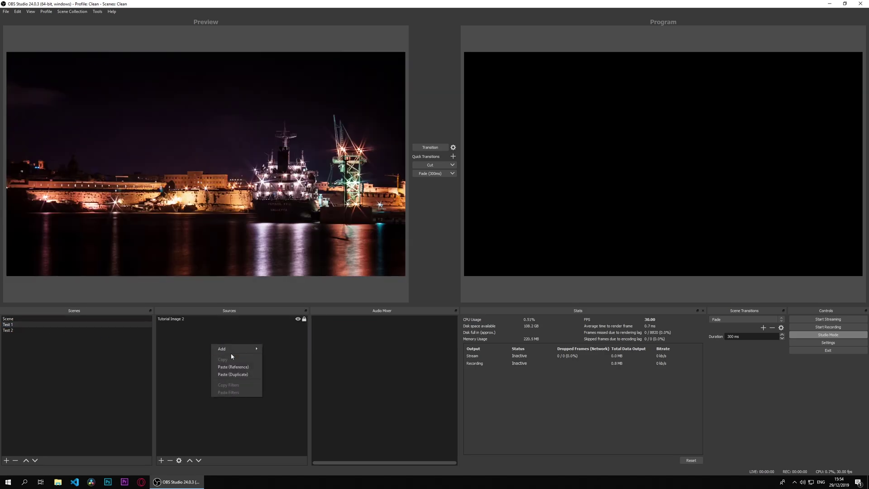
click(235, 370)
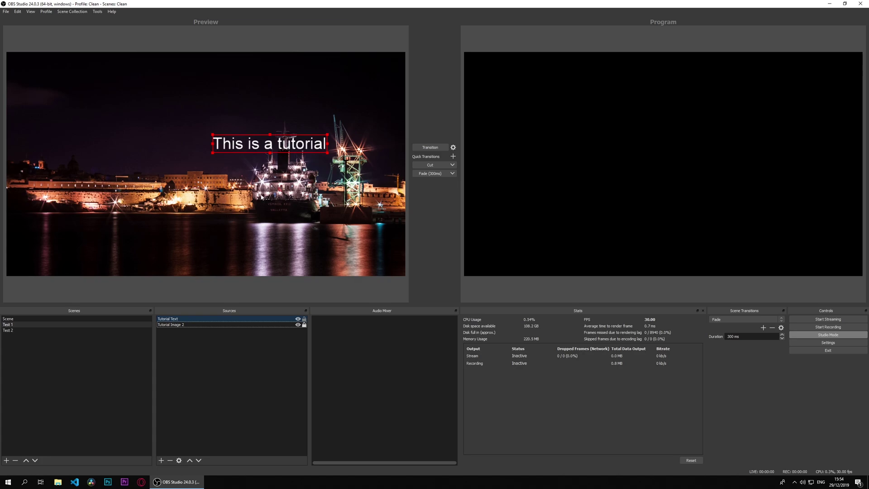
Append '!' so the shared text reads 'This is a tutorial!', then view Scene.
double_click(229, 319)
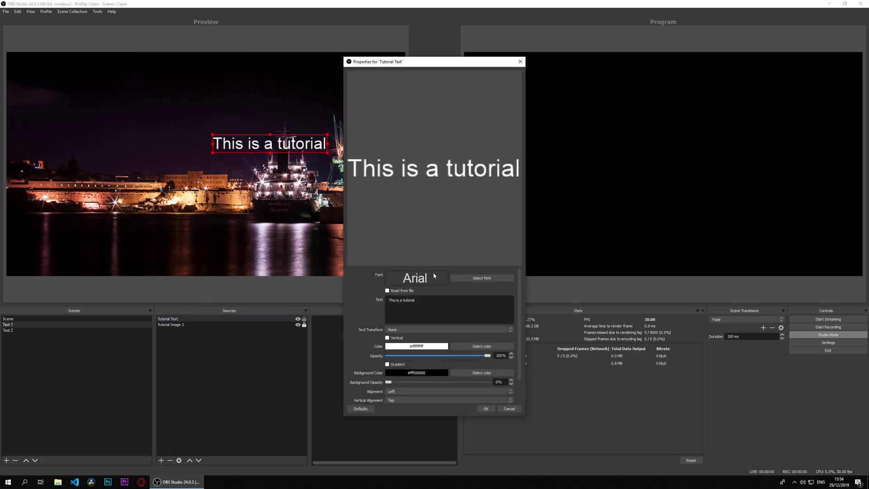
text(!)
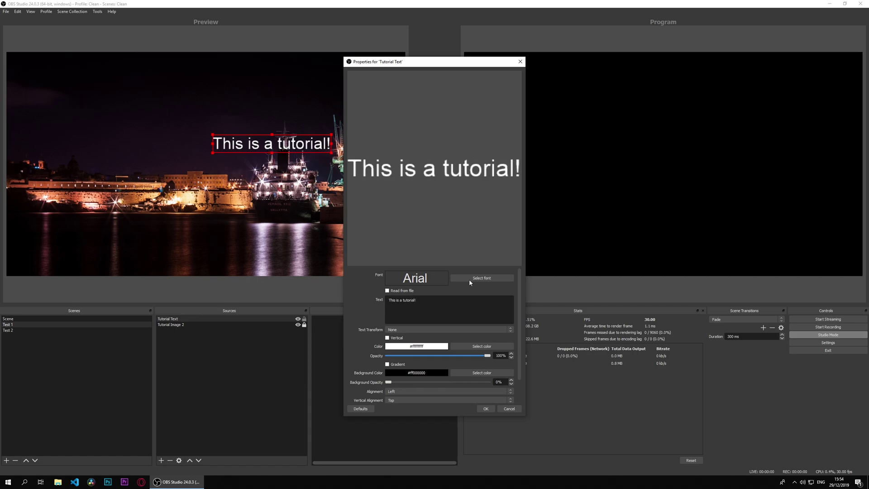
click(486, 408)
click(55, 319)
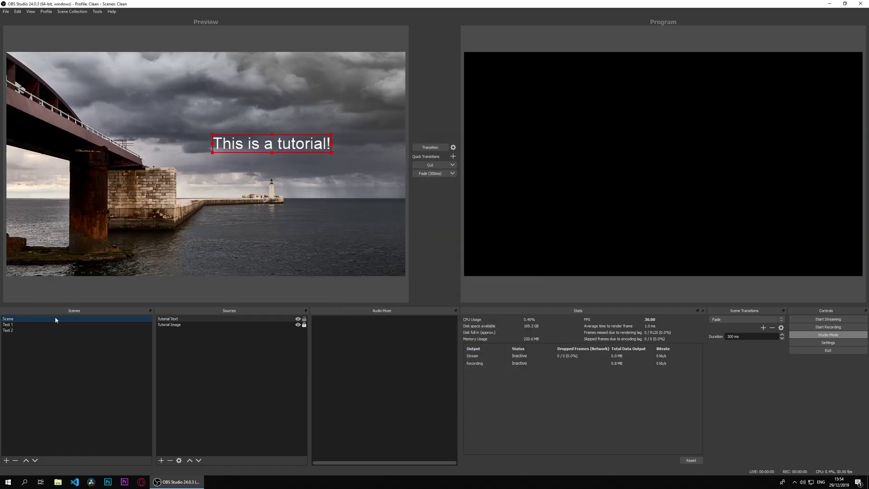
Remove the referenced Tutorial Text from Test 1.
click(116, 325)
click(188, 320)
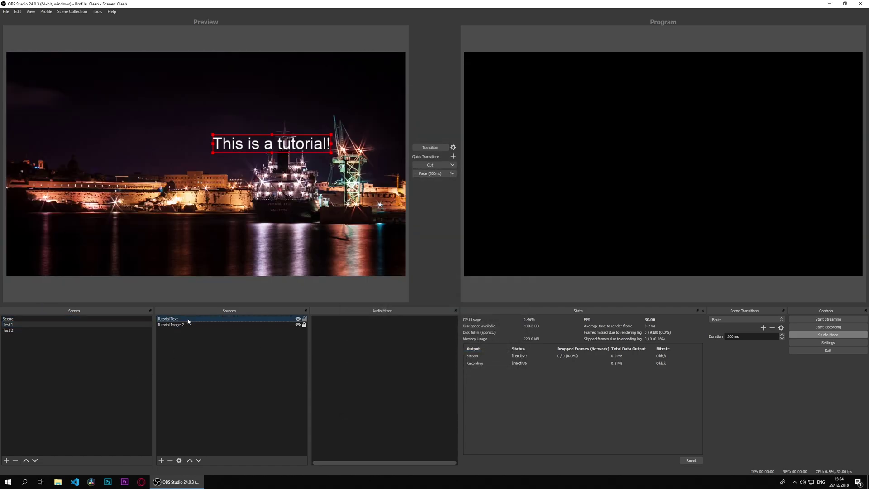
right_click(187, 320)
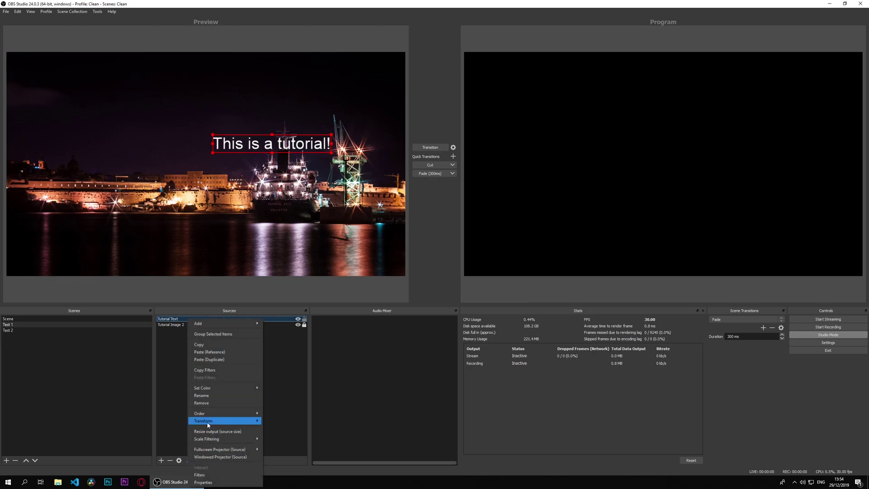
click(202, 403)
click(456, 249)
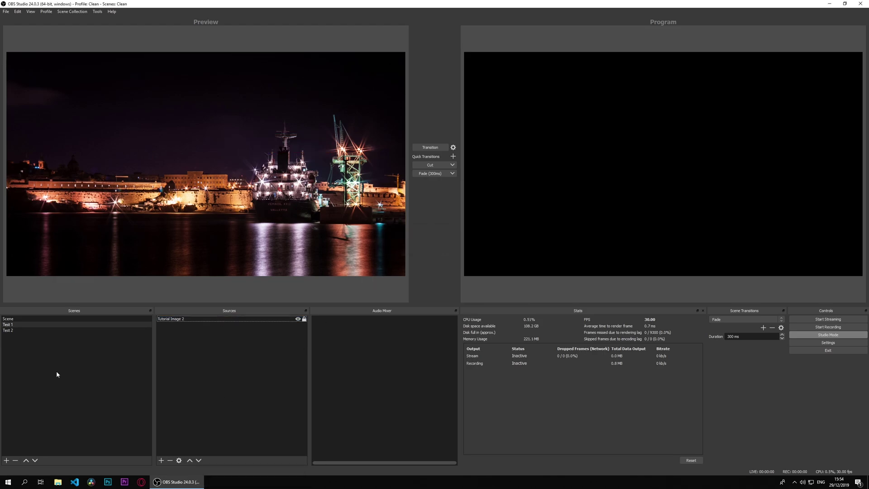
Copy Scene's text source and bring up Test 1's paste options.
click(35, 319)
right_click(305, 142)
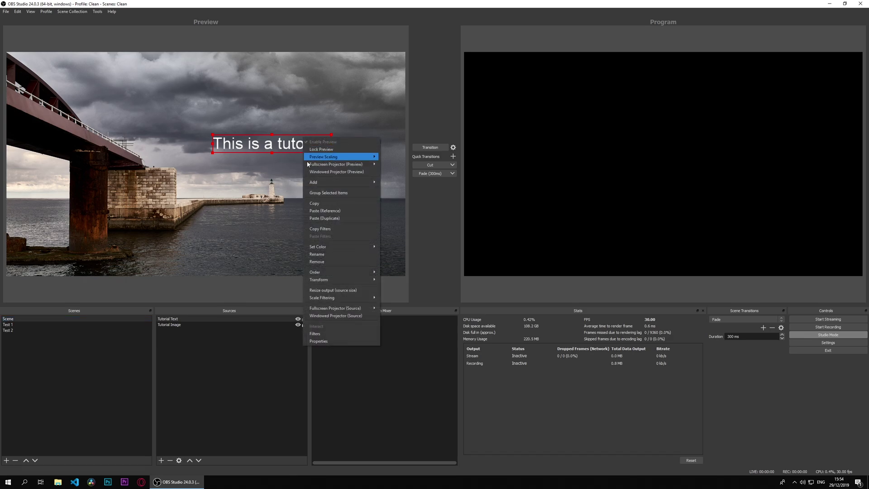
click(96, 330)
click(96, 325)
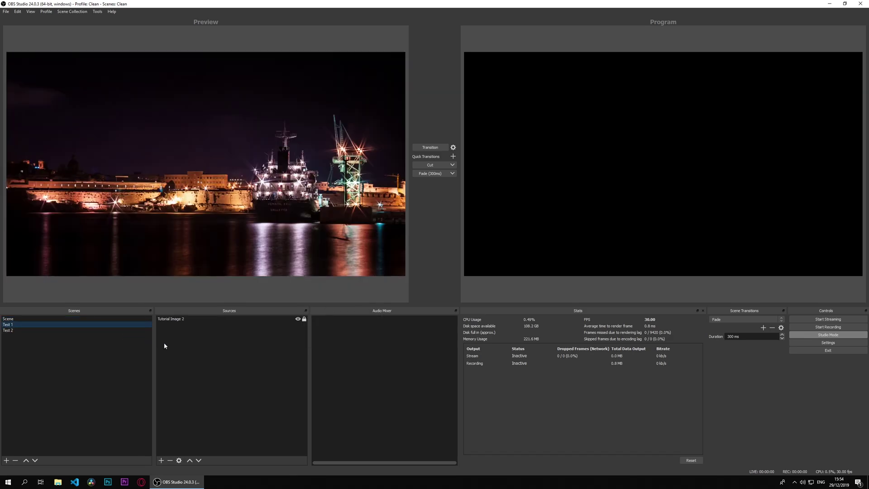
right_click(194, 344)
Paste the duplicate Tutorial Text 2 and edit it to read 'This is a tutorial'.
click(189, 322)
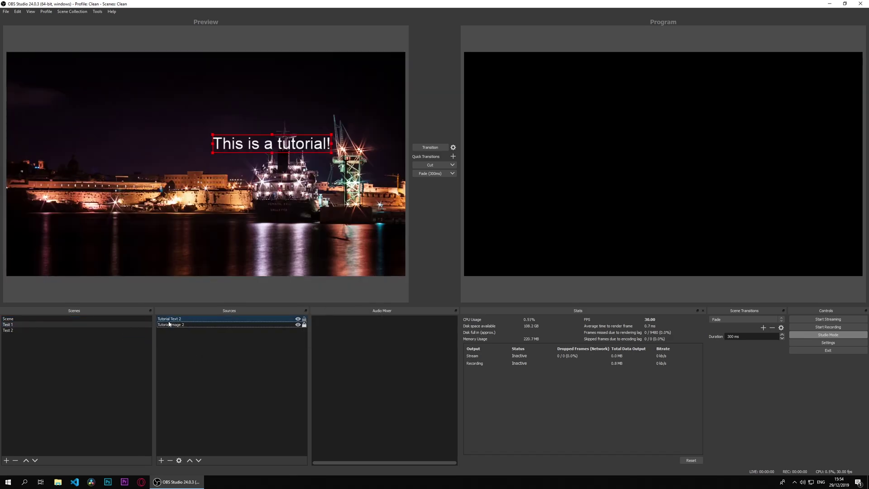
double_click(200, 318)
key(BackSpace)
key(Return)
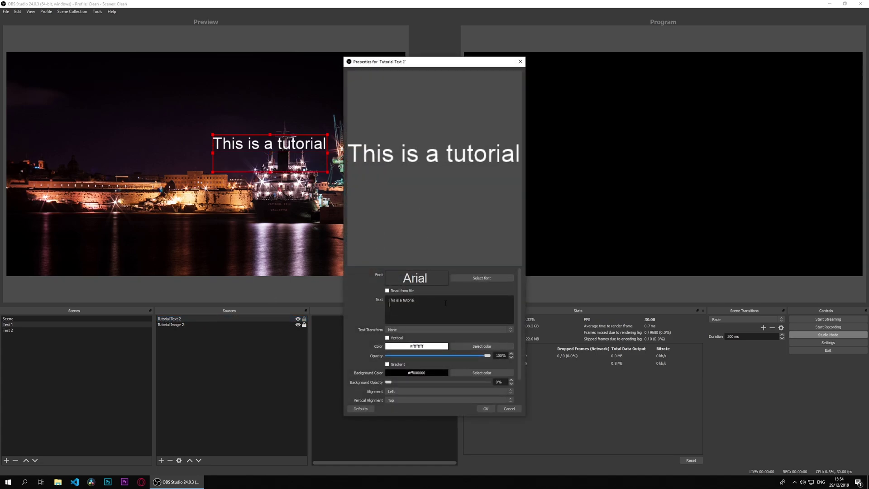
key(BackSpace)
click(486, 408)
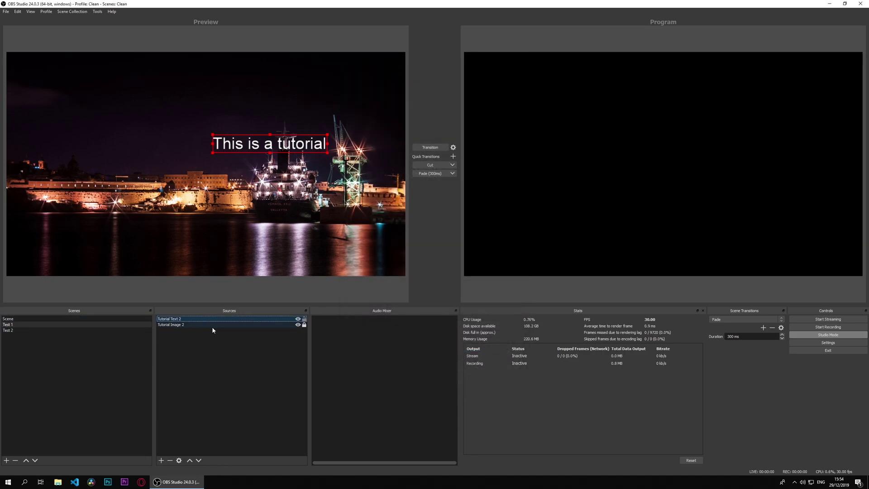
Compare the Scene and Test 1 texts.
click(101, 319)
click(333, 64)
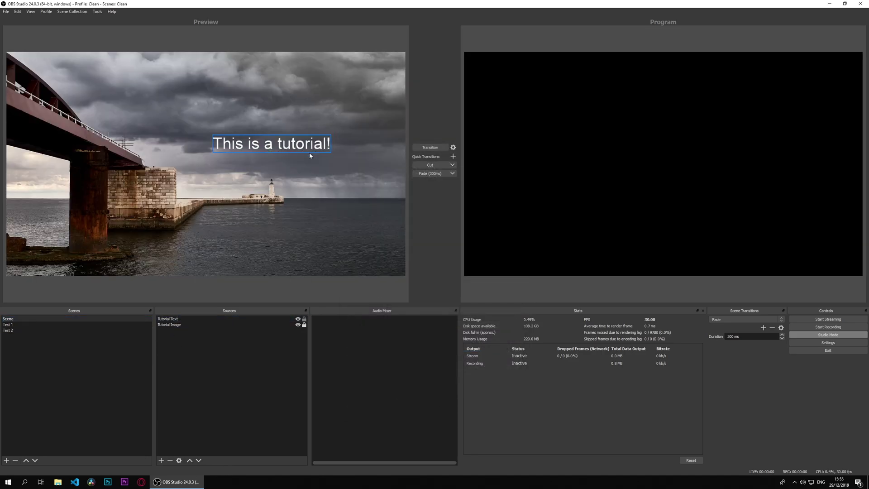
click(28, 325)
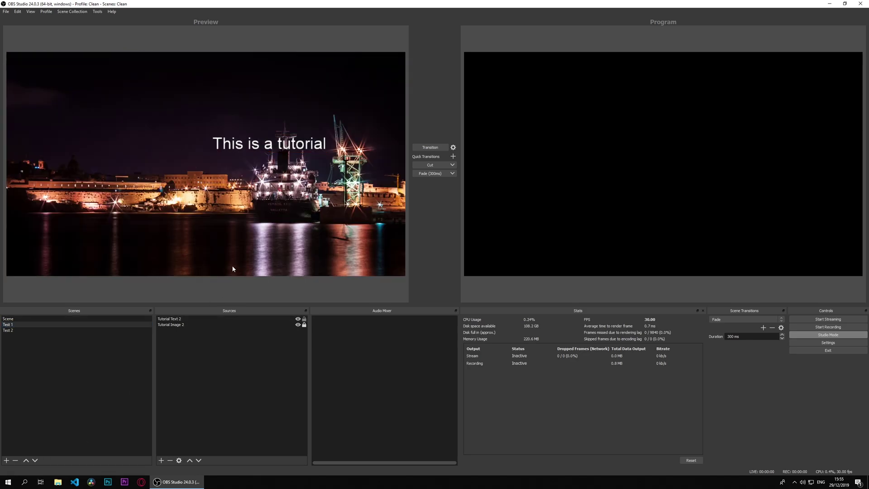
Move Scene's tutorial text lower over the water and copy its transform.
click(61, 320)
drag(265, 148, 292, 221)
right_click(291, 221)
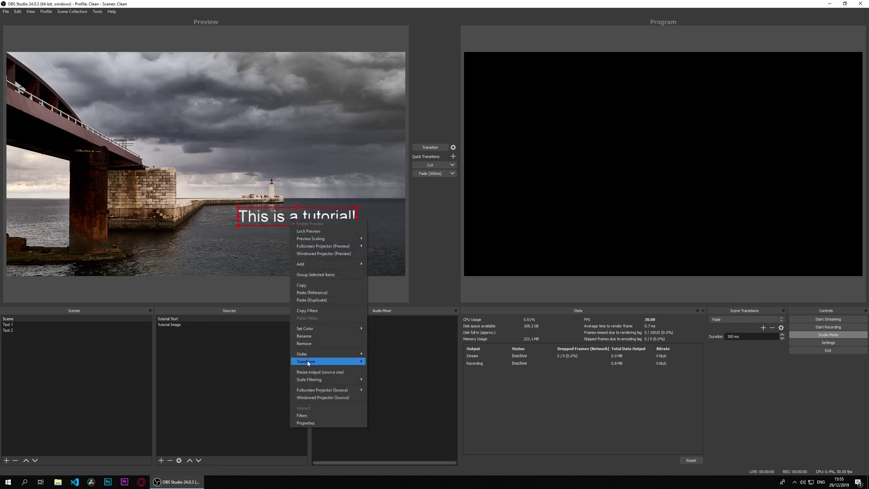
mouse_move(308, 362)
click(382, 370)
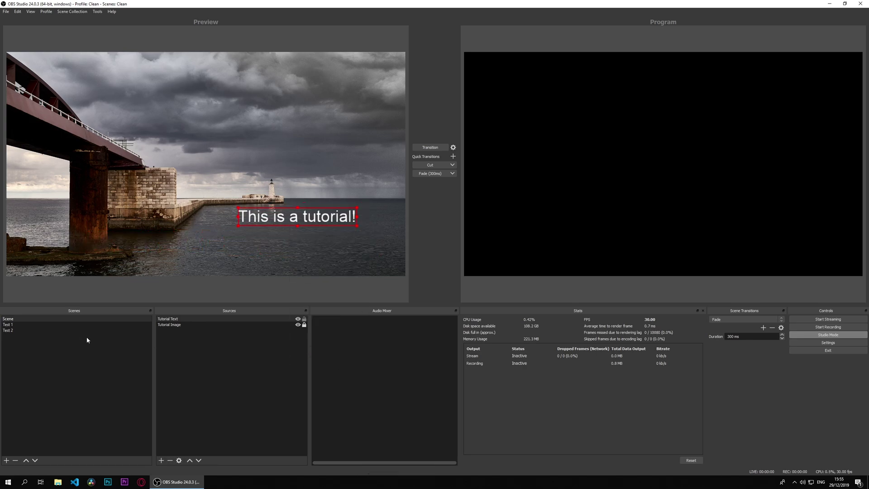
Bring up Tutorial Text 2's transform options in Test 1, then return to Scene.
click(83, 325)
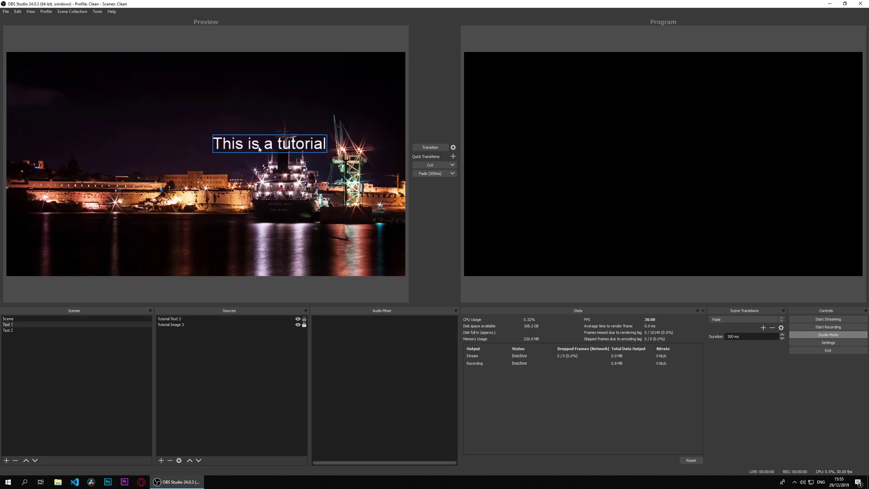
right_click(262, 147)
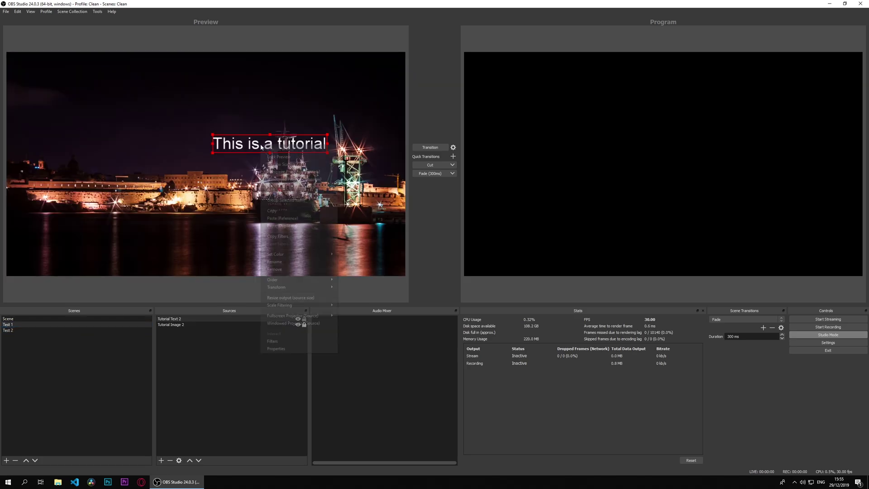
right_click(192, 318)
mouse_move(232, 420)
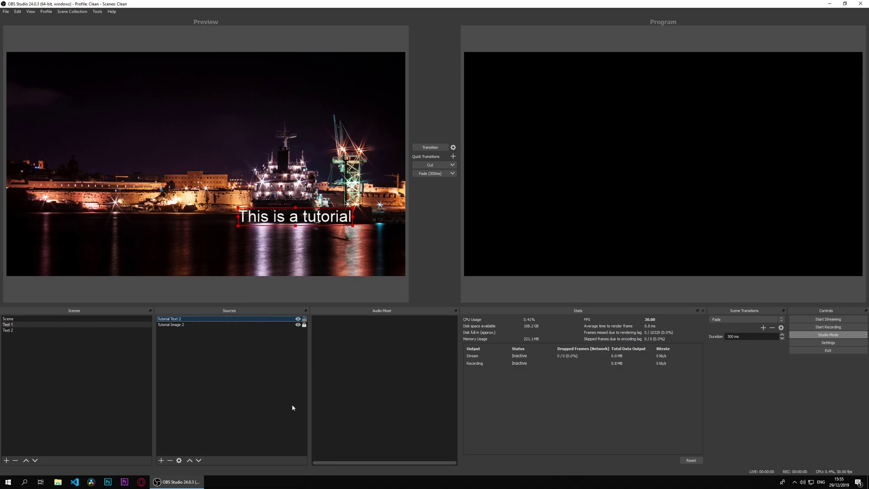
click(71, 320)
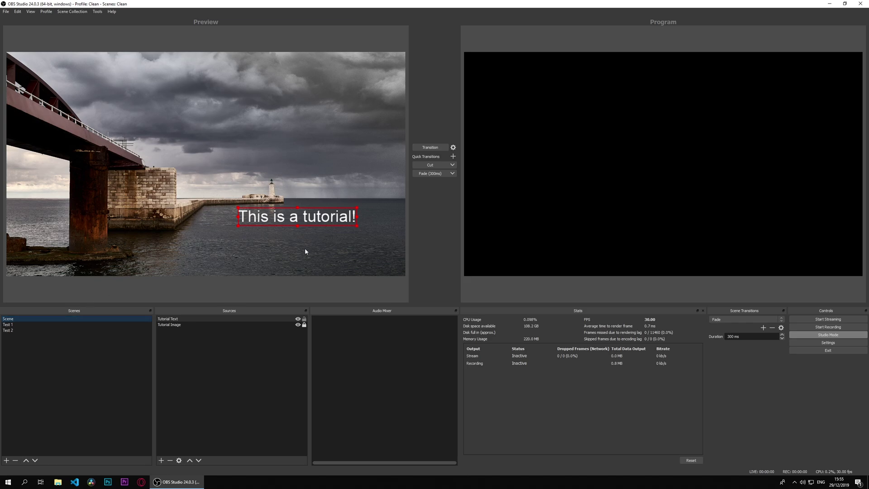
Replace Test 1's Tutorial Text 2 with a fresh duplicate of Scene's text.
right_click(303, 221)
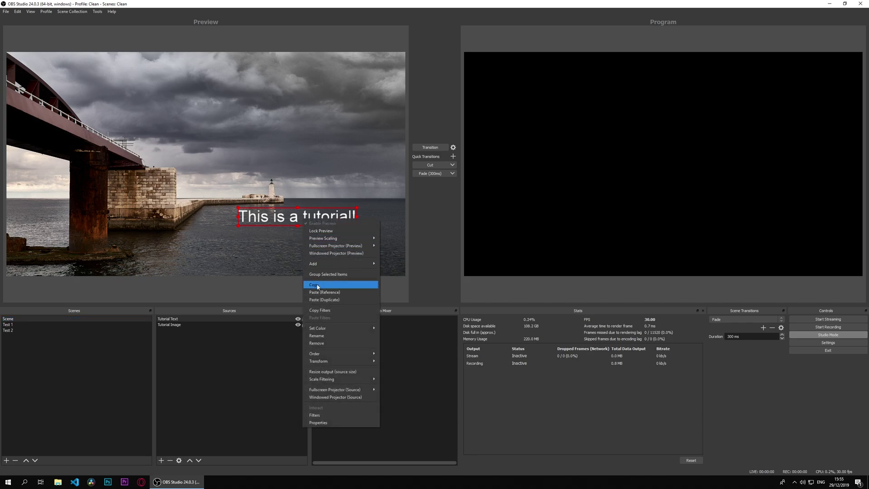
key(Escape)
click(97, 325)
right_click(177, 322)
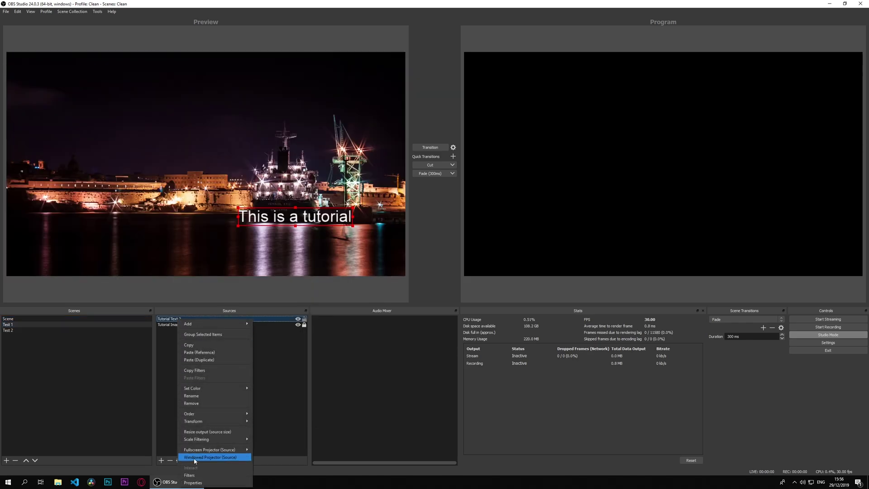
click(199, 406)
click(458, 251)
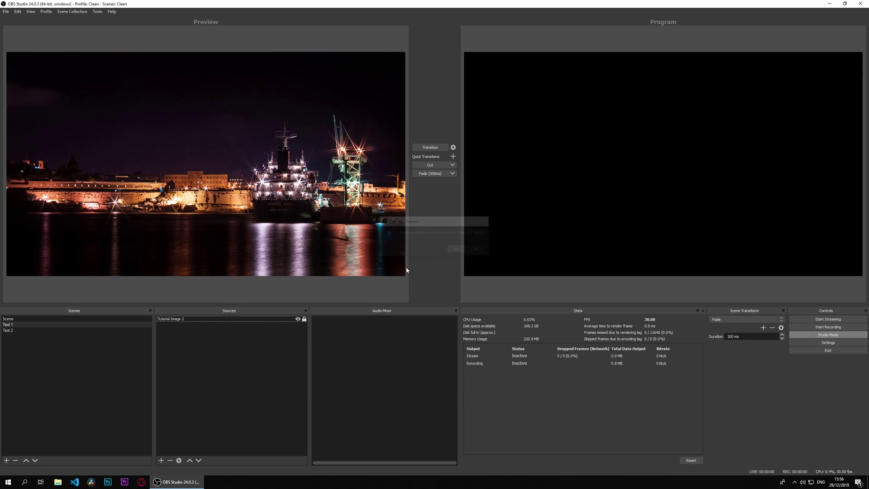
right_click(249, 363)
click(261, 393)
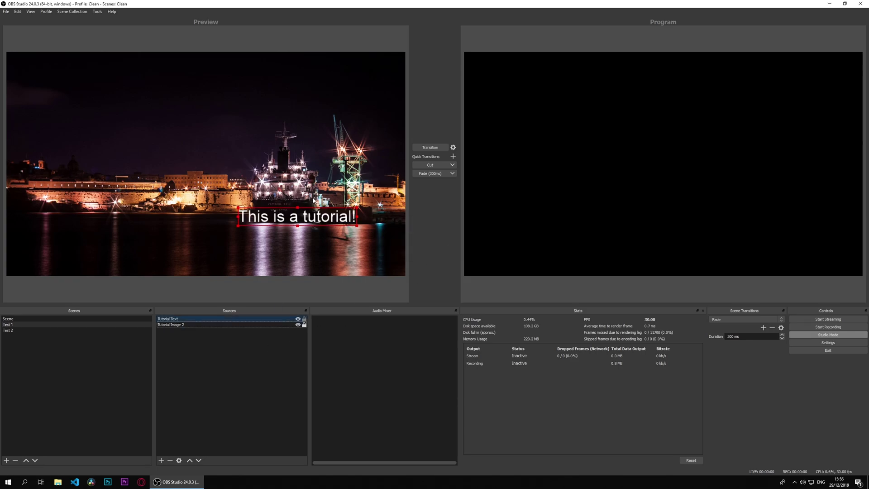
Move Test 1's text to the top left and compare it with Scene.
drag(335, 220, 199, 155)
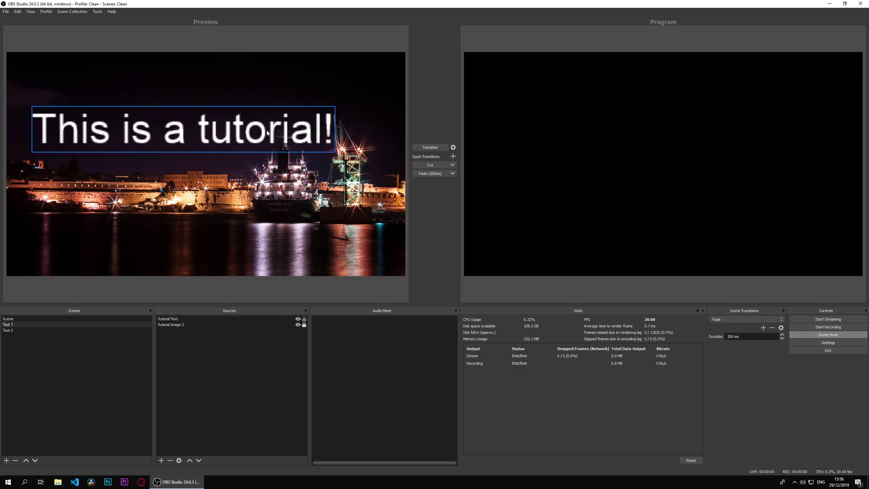
click(68, 319)
click(244, 348)
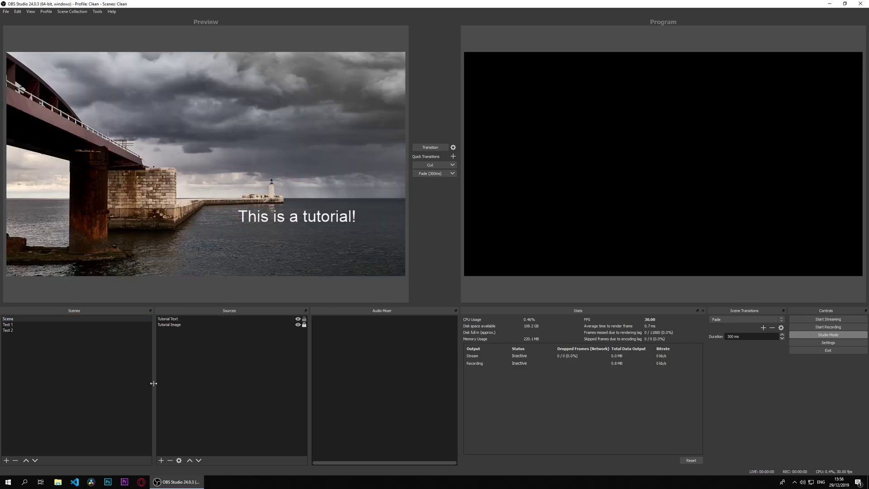
click(97, 325)
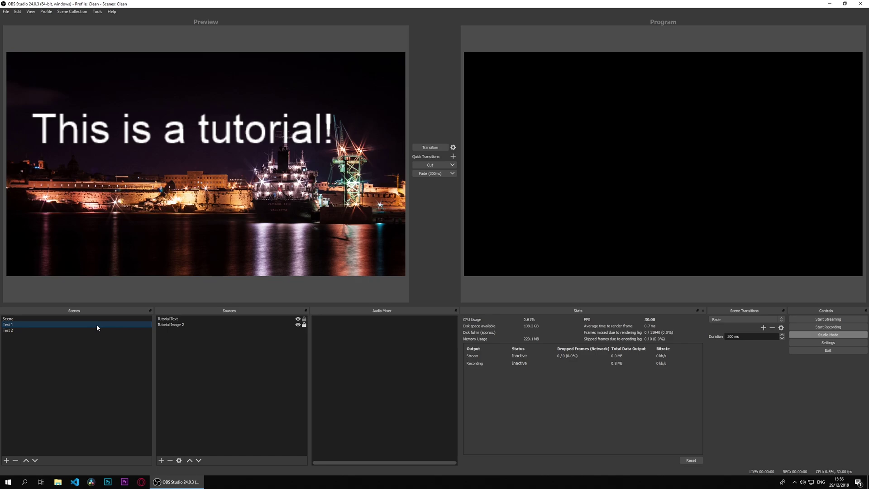
Shrink Test 1's text, shift it right into the night sky, and preview Test 1.
click(241, 148)
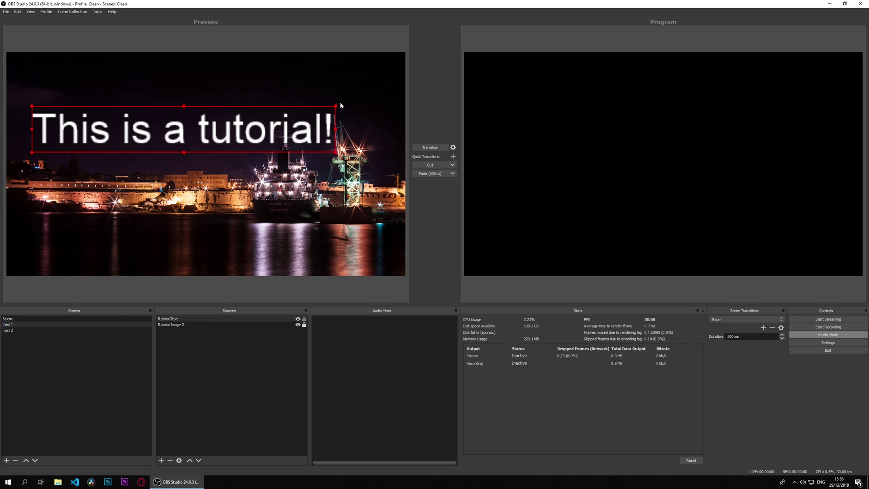
drag(340, 105, 191, 128)
drag(129, 150, 175, 149)
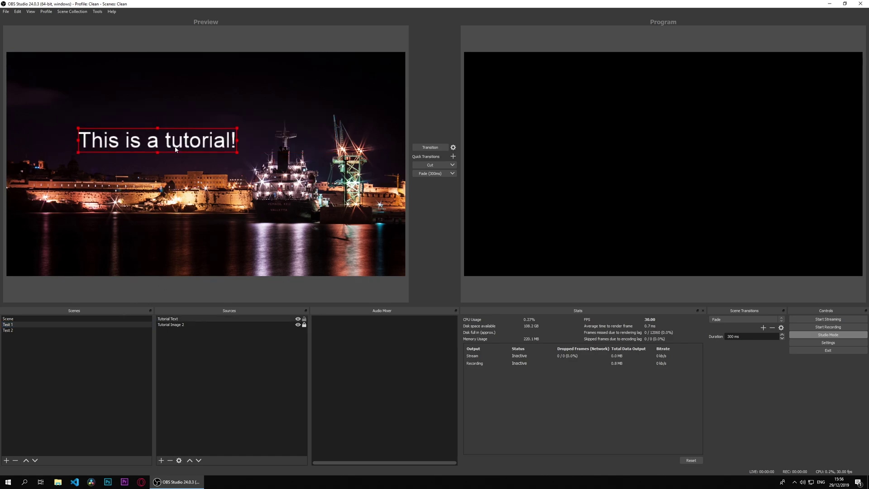
click(170, 289)
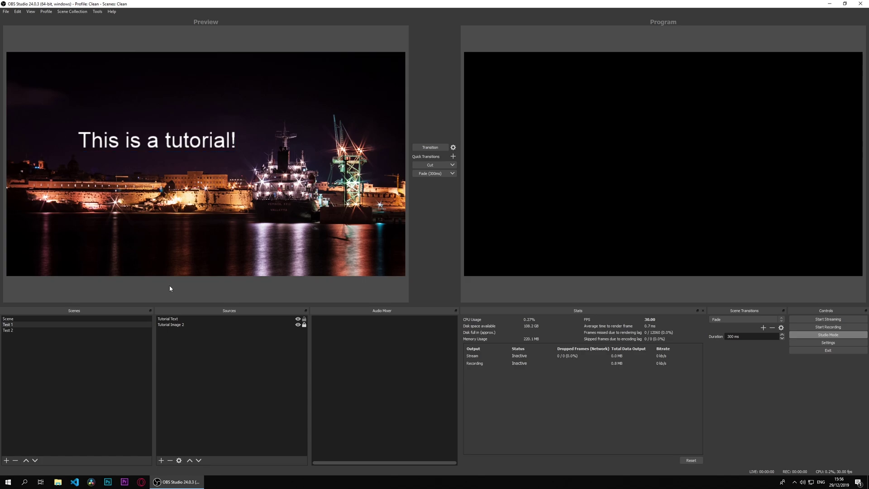
click(86, 318)
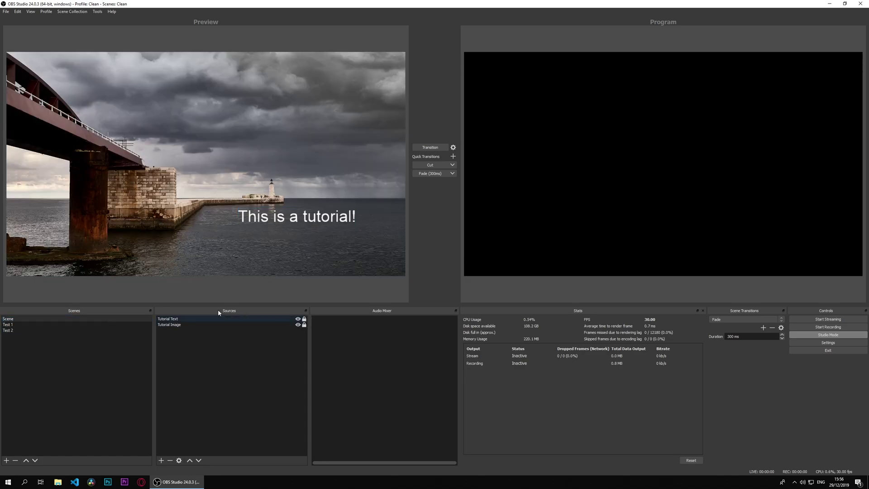
click(101, 324)
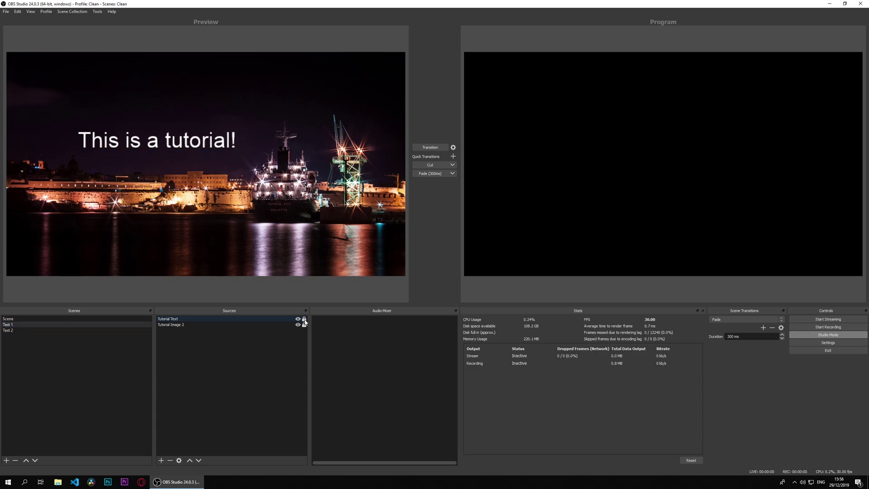
Send Scene live to Program and check the transition options.
click(138, 319)
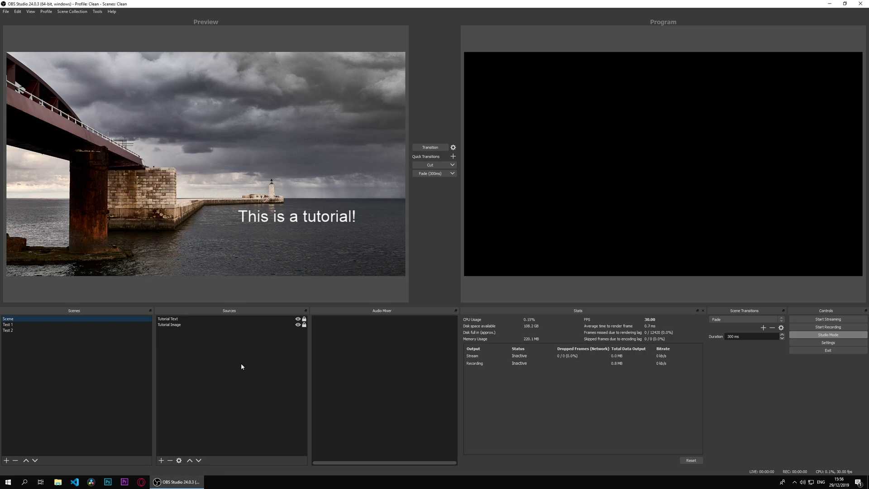
click(428, 147)
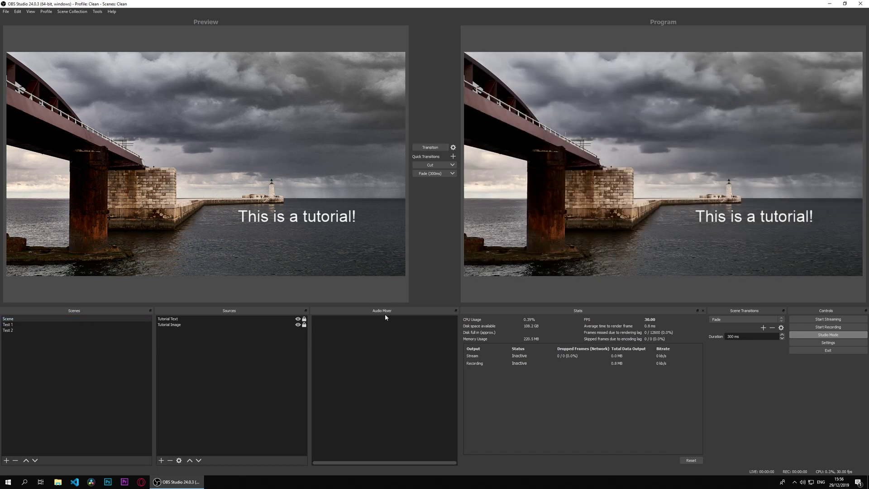
click(453, 148)
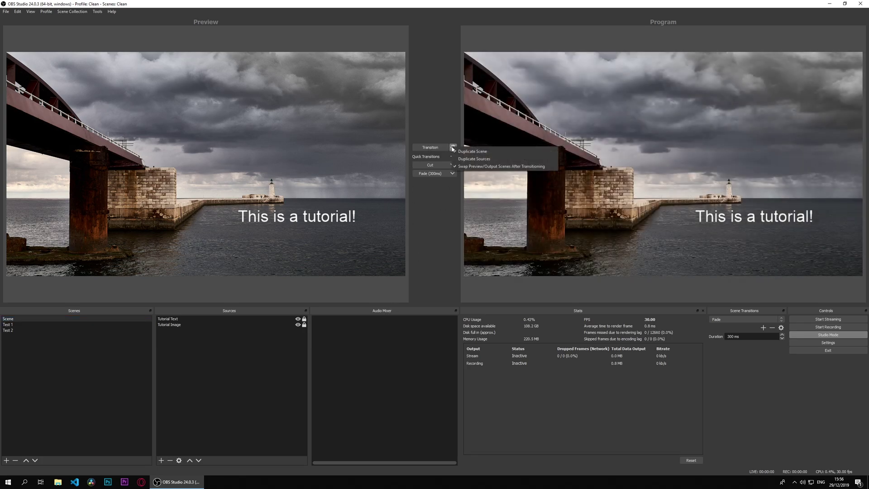
click(449, 109)
click(24, 324)
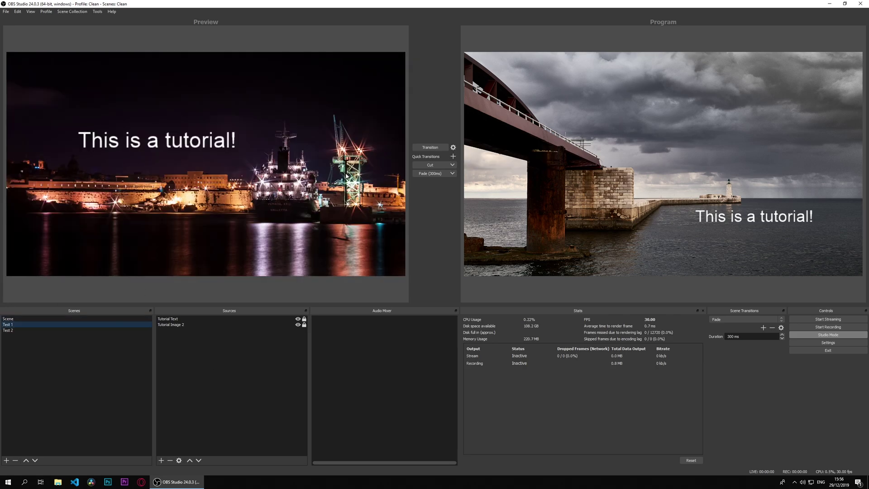
click(51, 319)
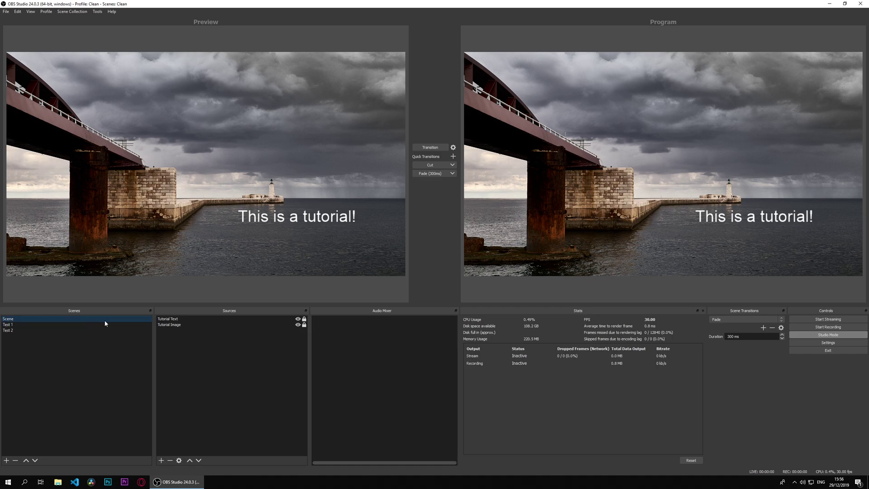
Unlock Tutorial Text, move it to the upper right, and send the update to Program.
click(305, 319)
click(310, 217)
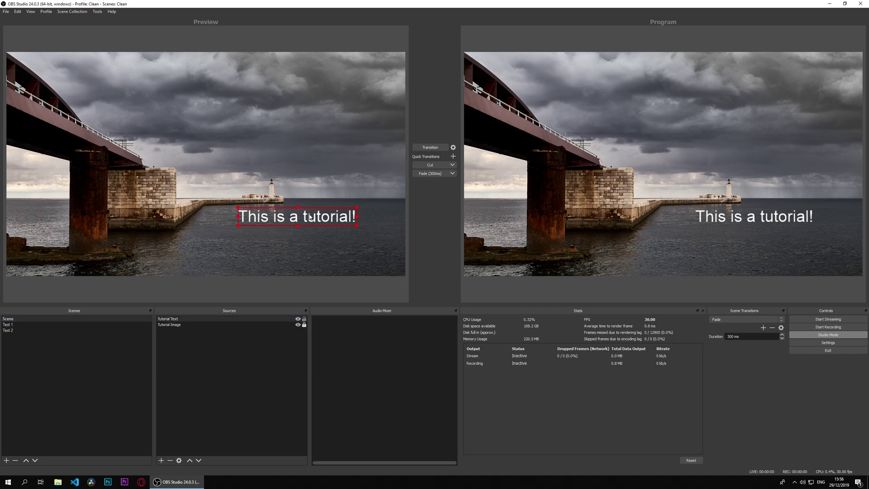
drag(310, 218, 338, 96)
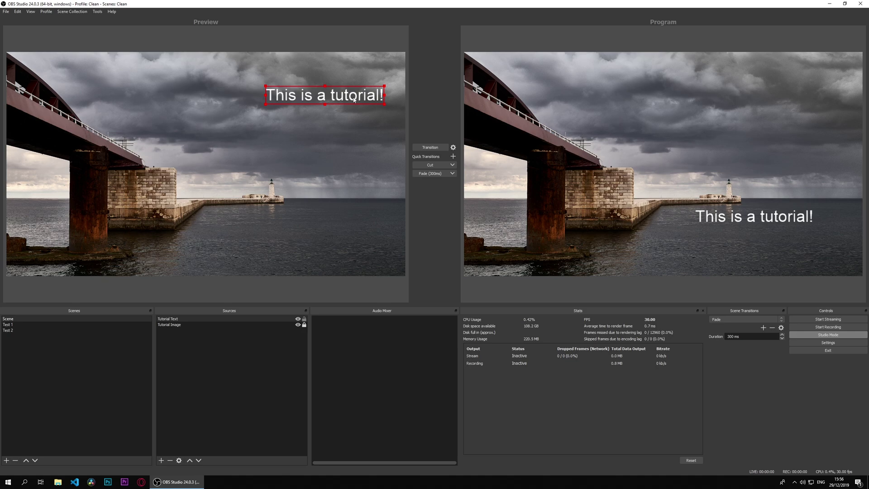
click(431, 147)
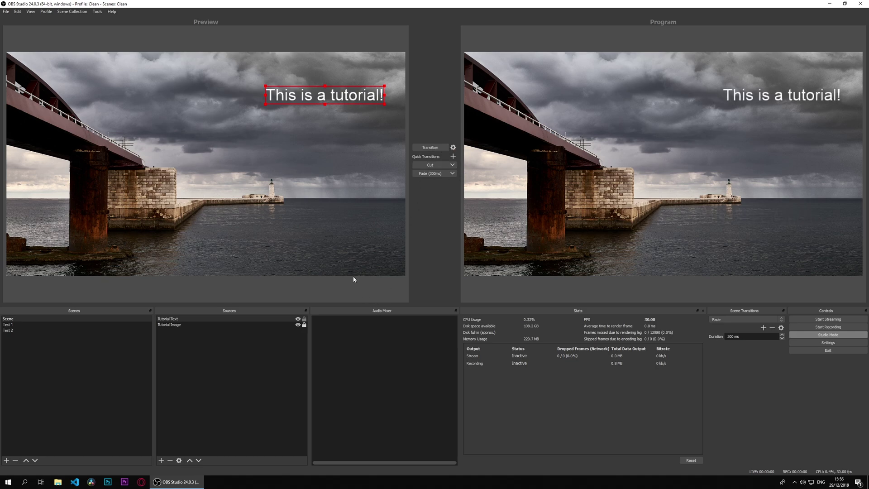
click(311, 330)
click(453, 147)
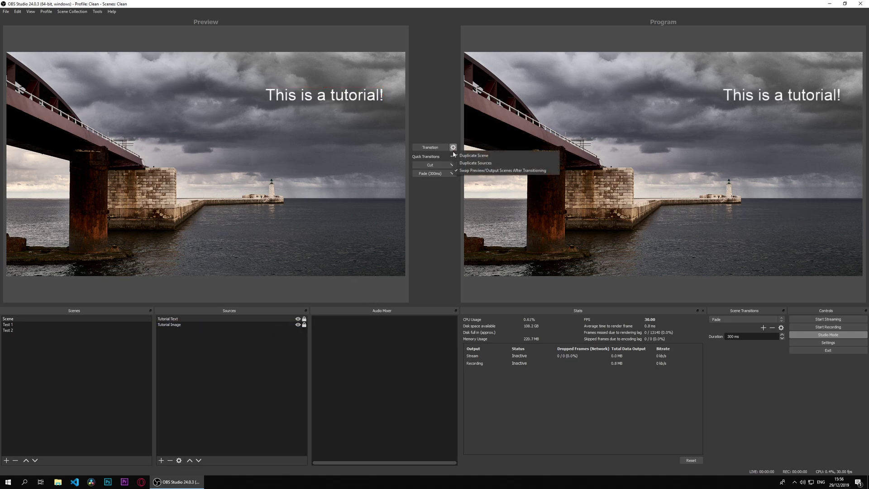
Turn off Swap Preview/Output Scenes After Transitioning and send Test 1 live to Program.
click(493, 170)
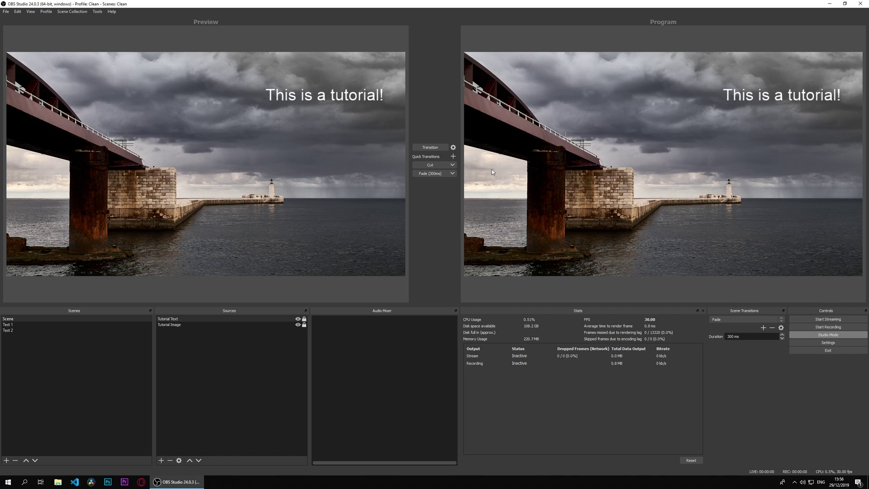
click(39, 324)
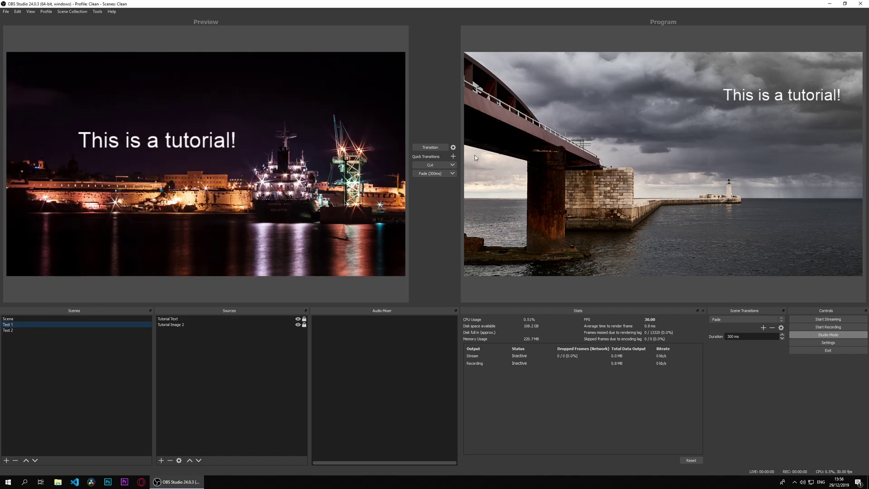
click(430, 147)
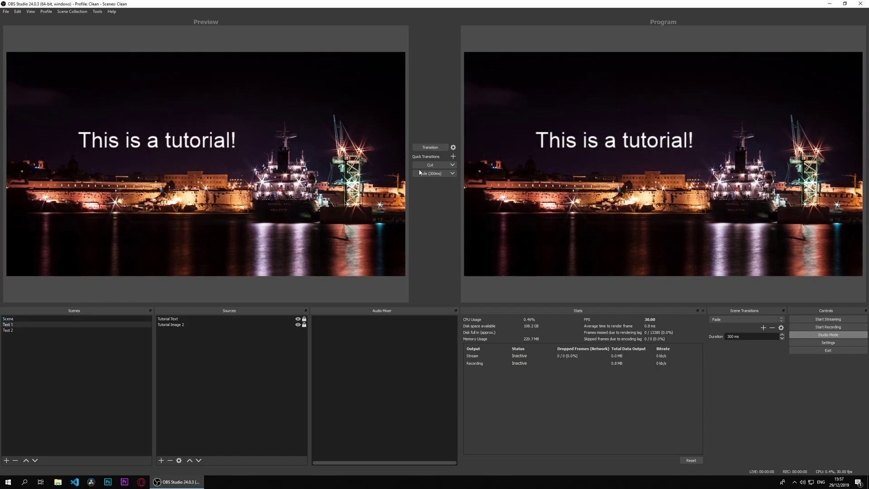
Re-enable scene swapping after transitioning and transition Scene live so Preview and Program swap.
click(96, 330)
key(Up)
key(Up)
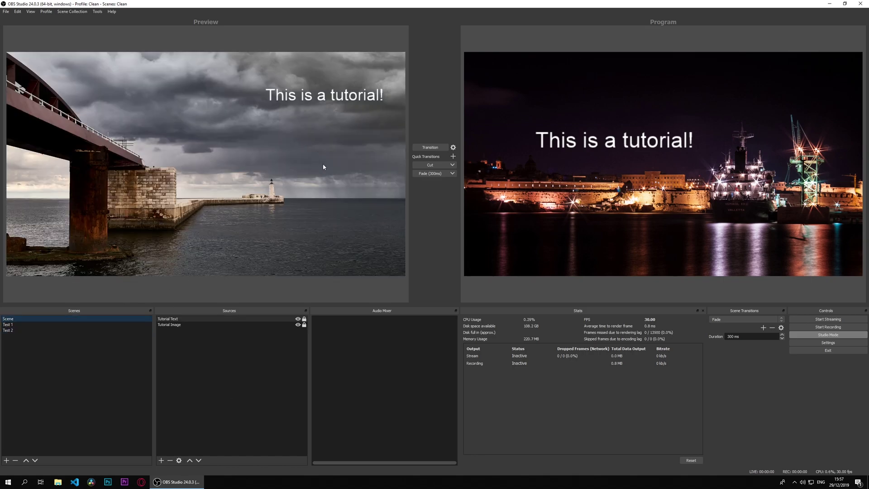
click(453, 147)
click(436, 157)
click(433, 148)
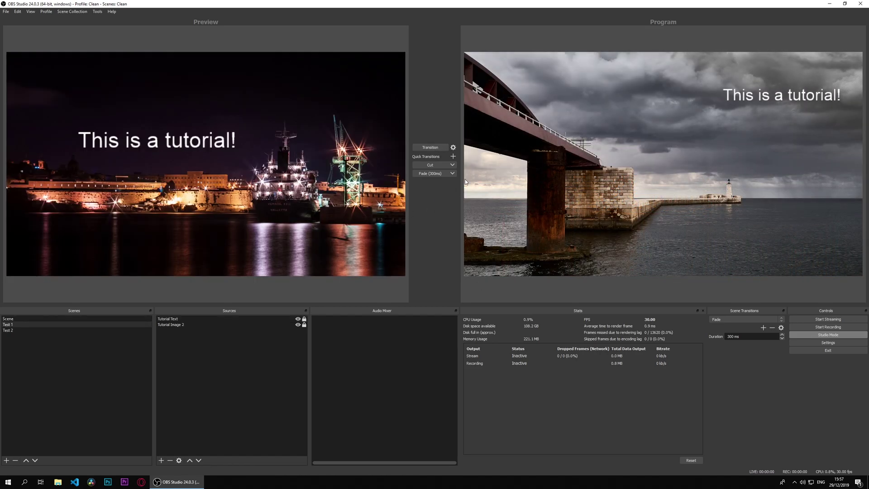
click(453, 148)
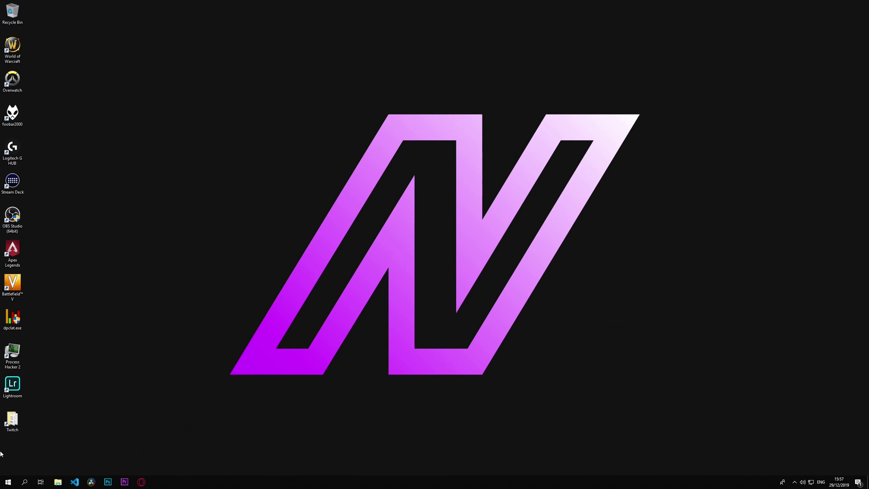
Search Start for obs and relaunch OBS Studio, choosing Launch Anyway at the already-running warning.
click(1, 485)
text(obs)
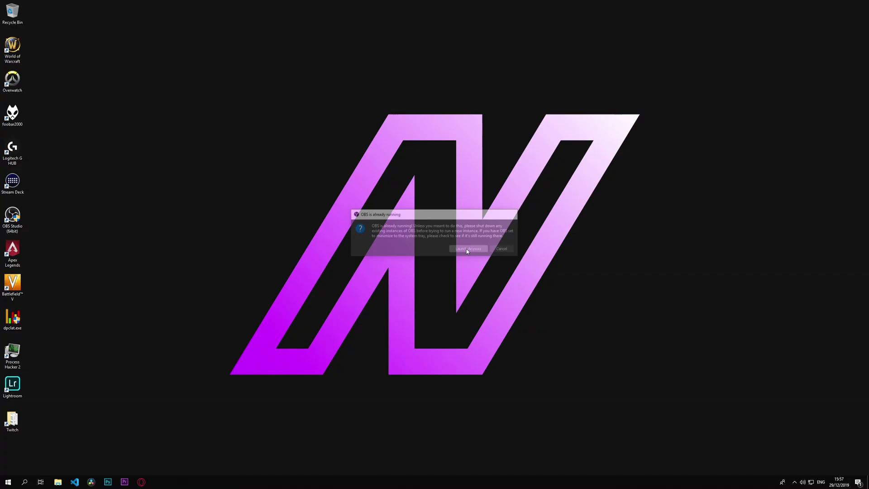
click(466, 248)
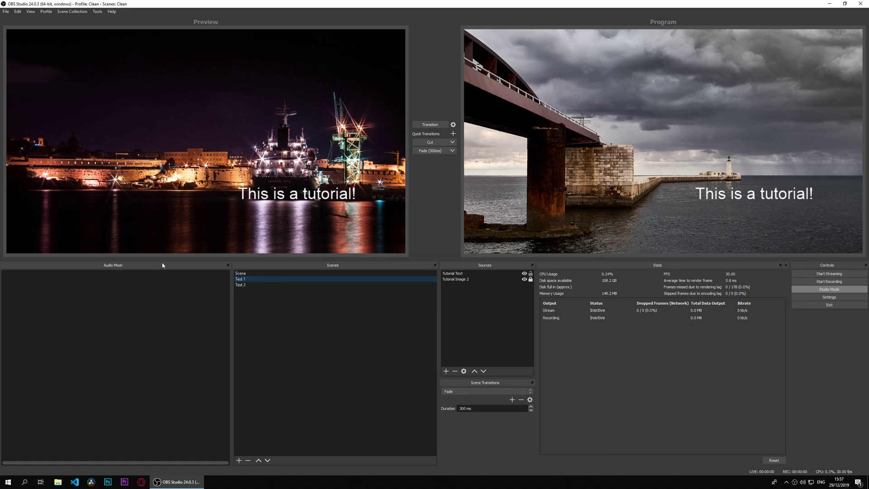
Dock Sources between Scenes and Audio Mixer, put Scene Transitions beneath Sources, and enlarge the preview.
drag(157, 267, 528, 291)
drag(485, 359, 417, 322)
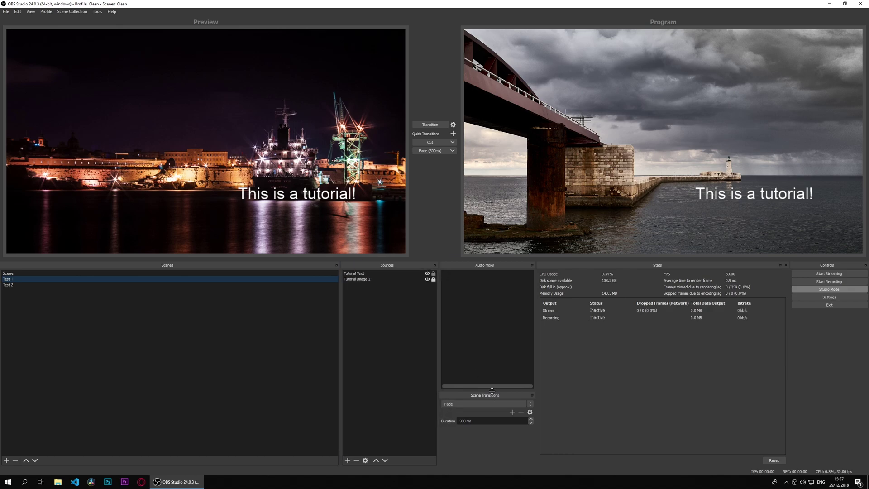
drag(491, 397, 388, 441)
drag(416, 389, 119, 307)
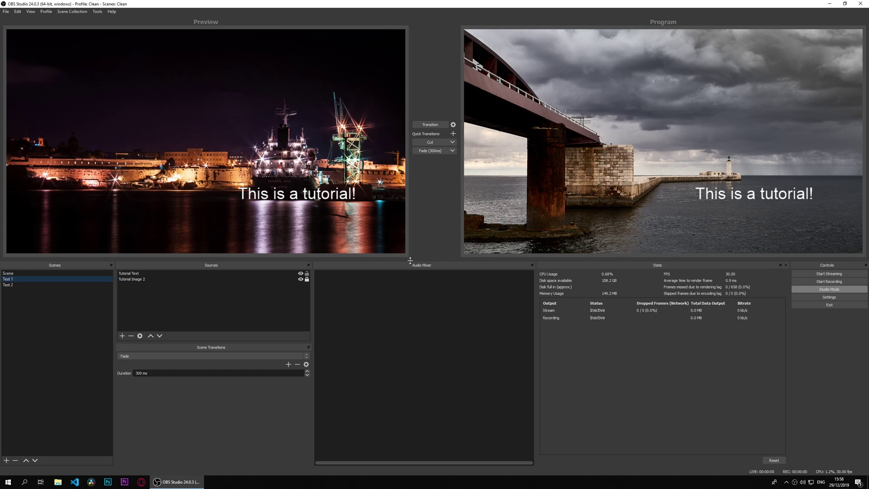
drag(407, 259, 406, 292)
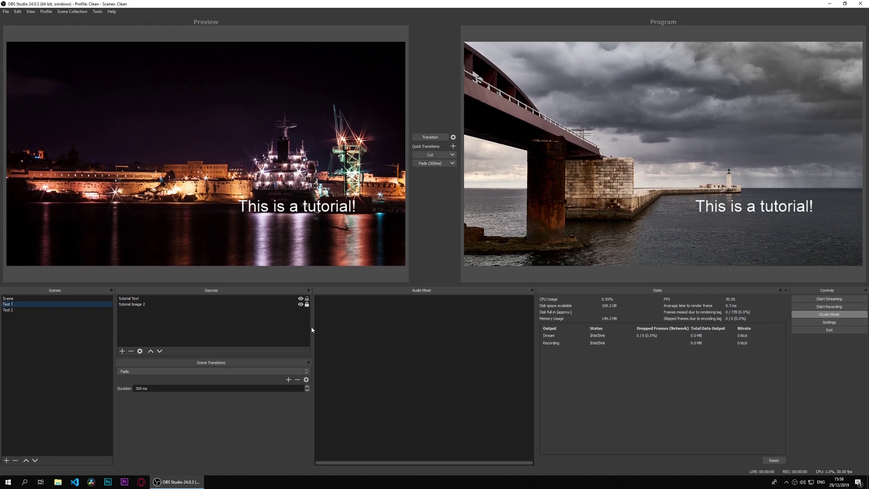
drag(311, 327, 273, 327)
Select the Test 1 scene and drag its tutorial text to the top-left corner.
click(16, 300)
click(16, 304)
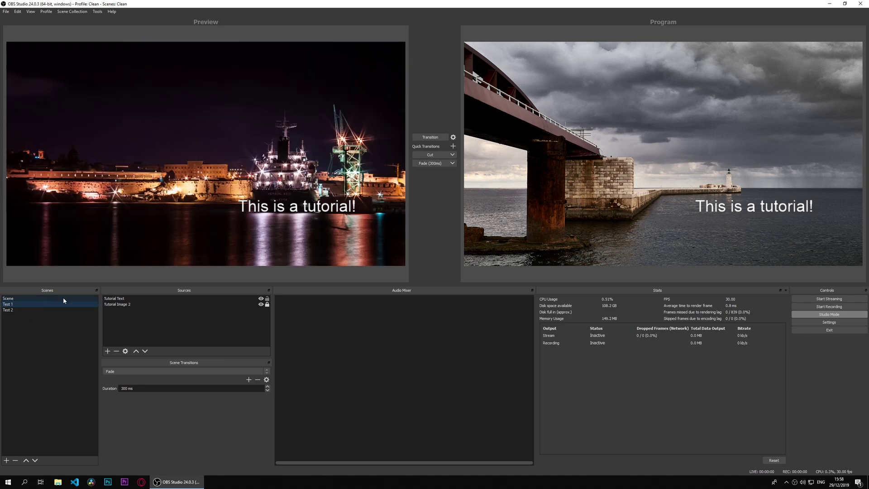
drag(346, 209, 224, 80)
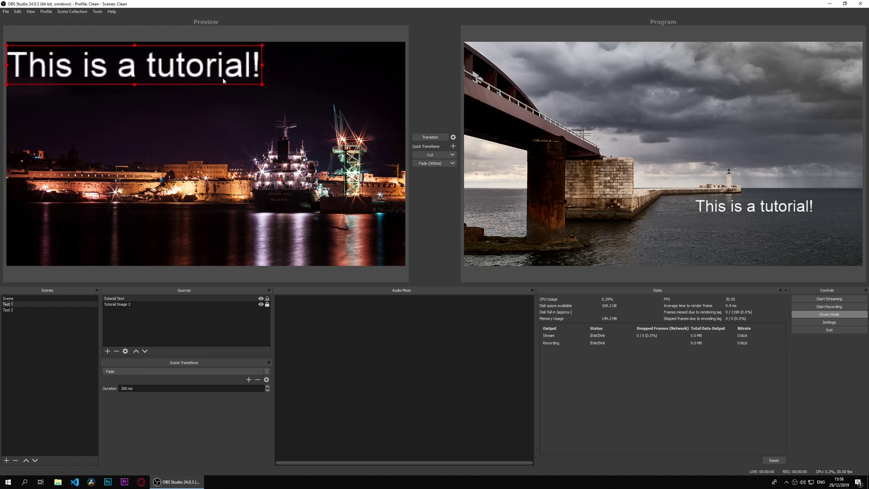
click(408, 200)
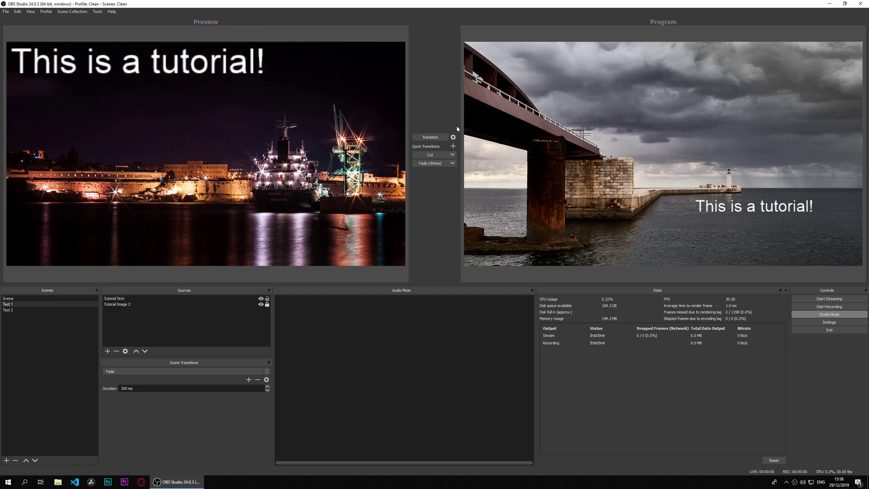
Swap the harbour scene and Scene between Preview and Program using Transition and quick Fade.
click(453, 136)
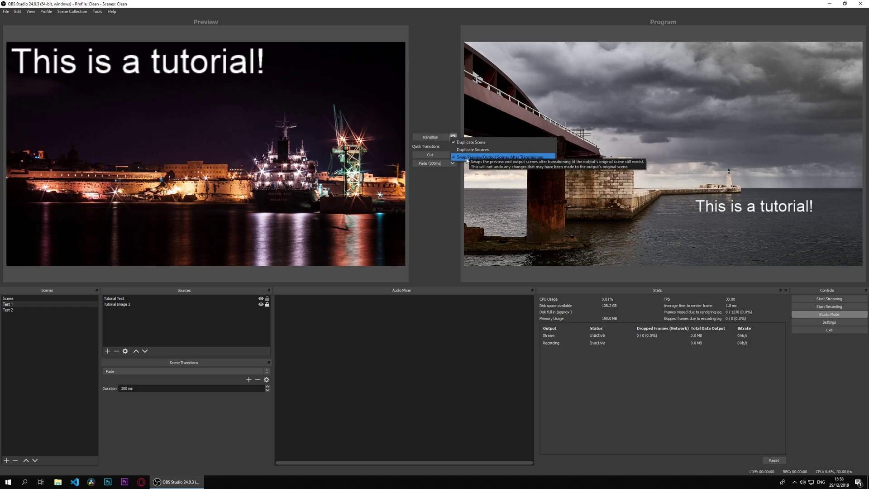
click(430, 137)
click(431, 137)
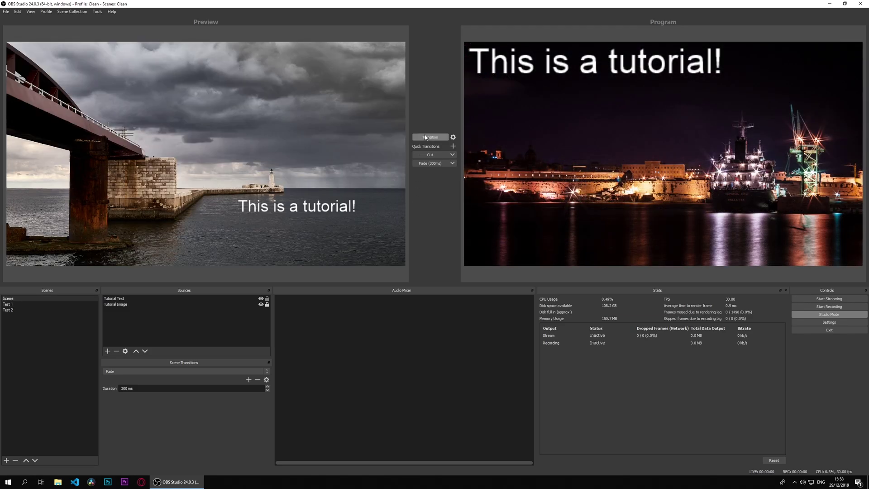
click(425, 138)
click(429, 163)
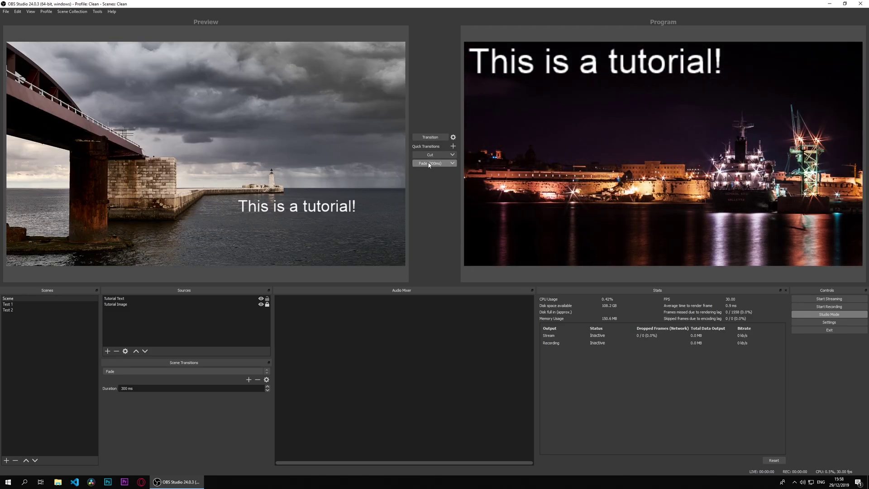
click(430, 163)
click(431, 163)
click(430, 164)
click(431, 164)
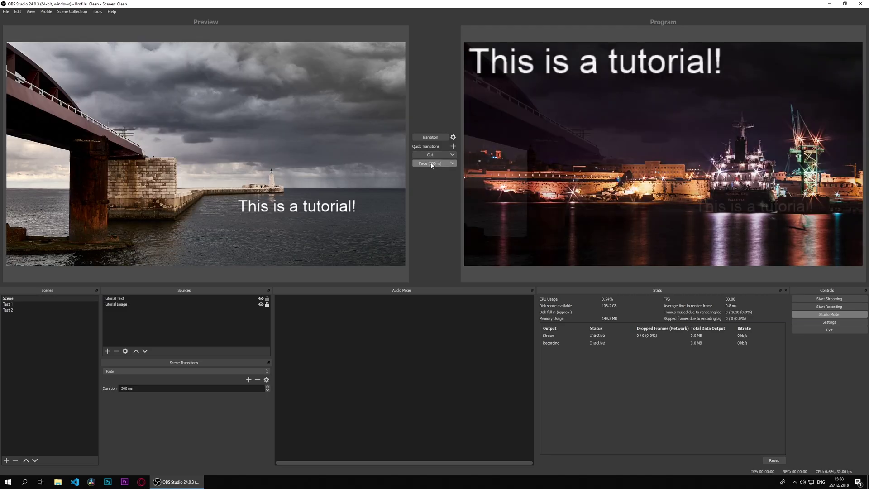
click(431, 164)
click(432, 164)
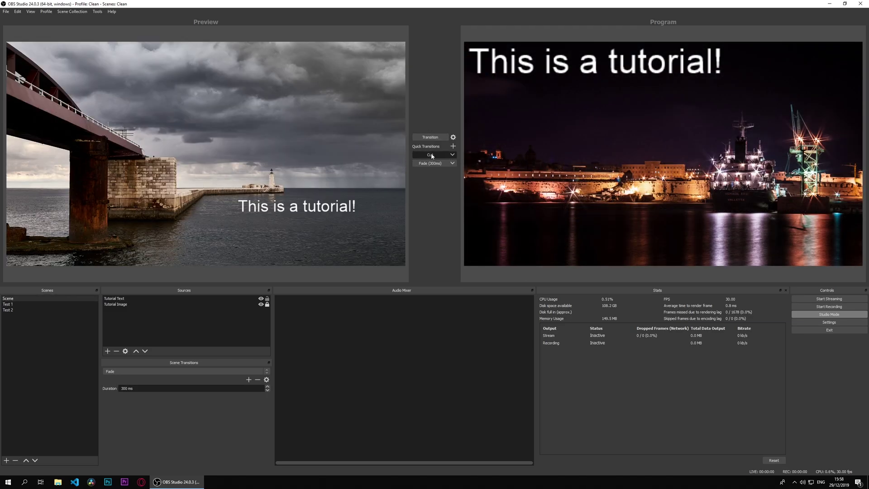
Keep swapping Preview and Program with the Cut and Fade quick transitions, ending with harbour live.
click(432, 155)
click(436, 137)
click(431, 163)
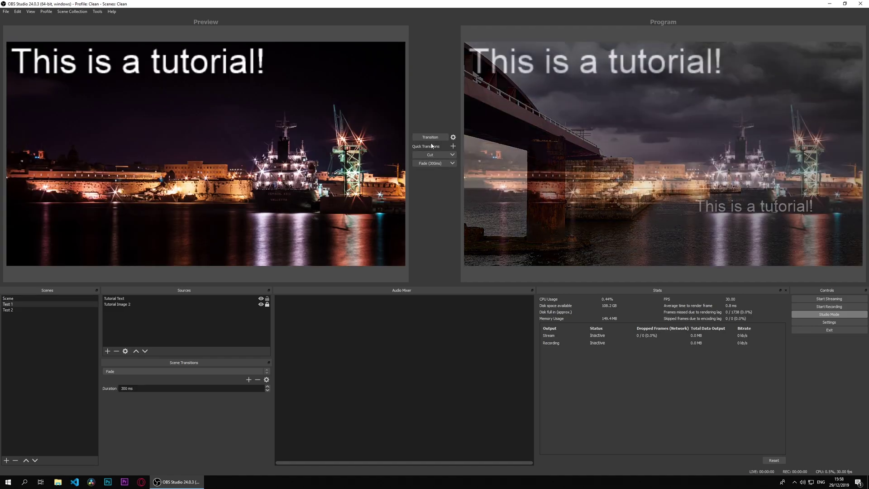
click(432, 138)
click(433, 138)
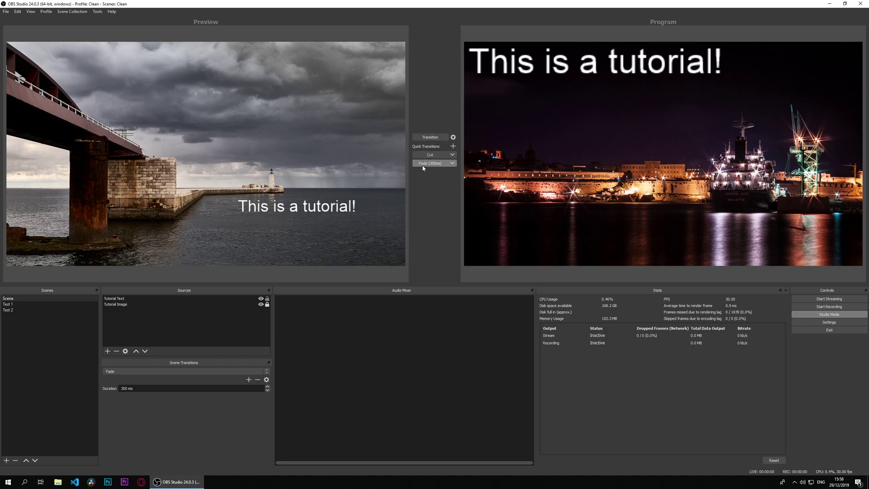
click(423, 155)
click(425, 140)
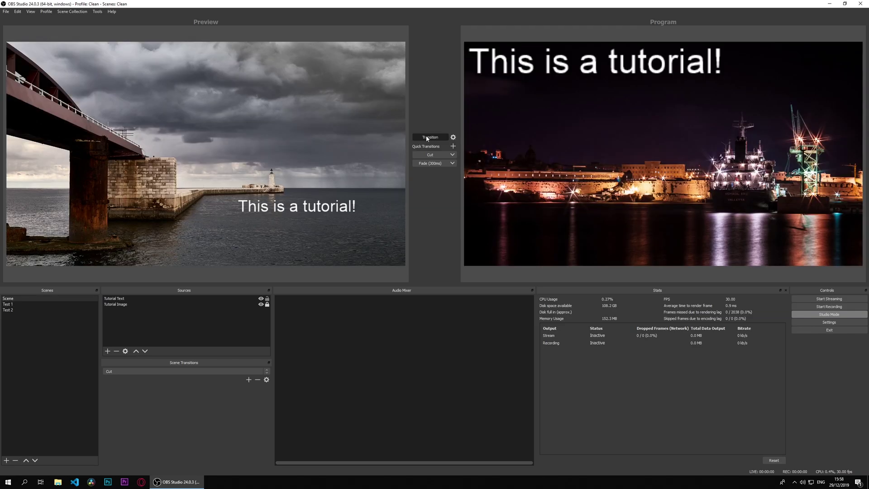
click(426, 139)
click(428, 164)
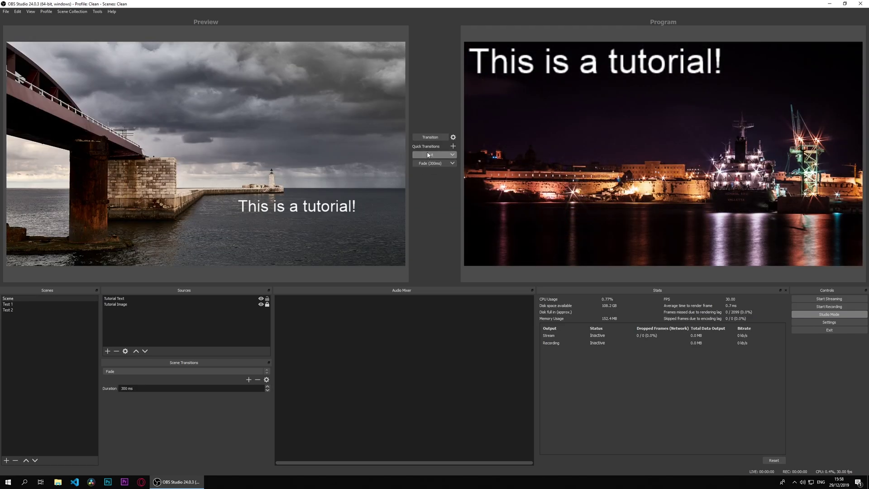
click(431, 137)
click(431, 138)
click(431, 137)
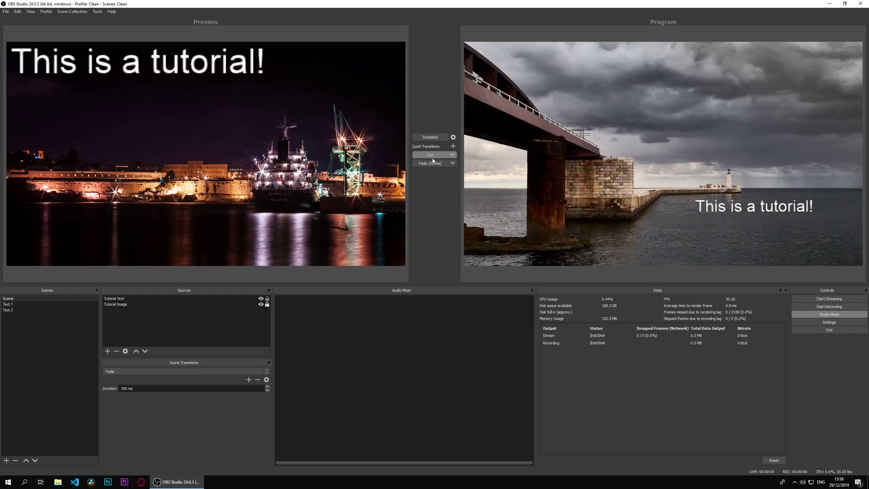
click(431, 137)
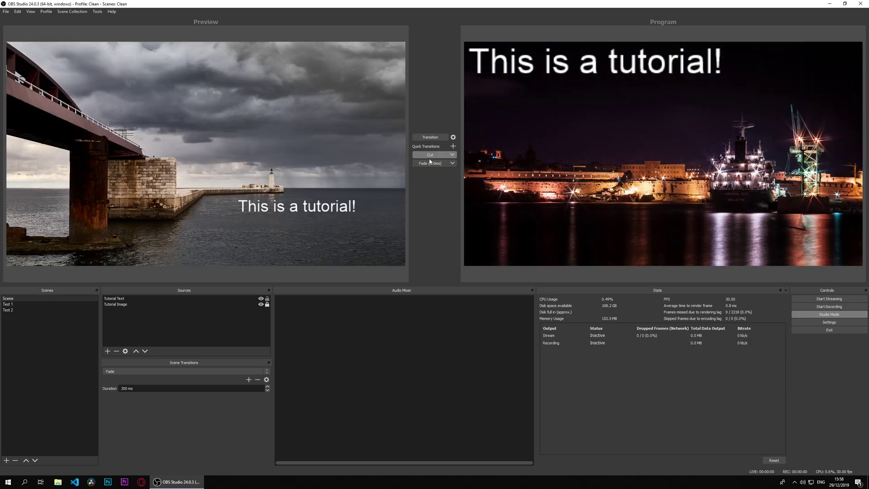
Check which transitions can become quick transitions, then open the Scene Transitions dropdown.
click(451, 147)
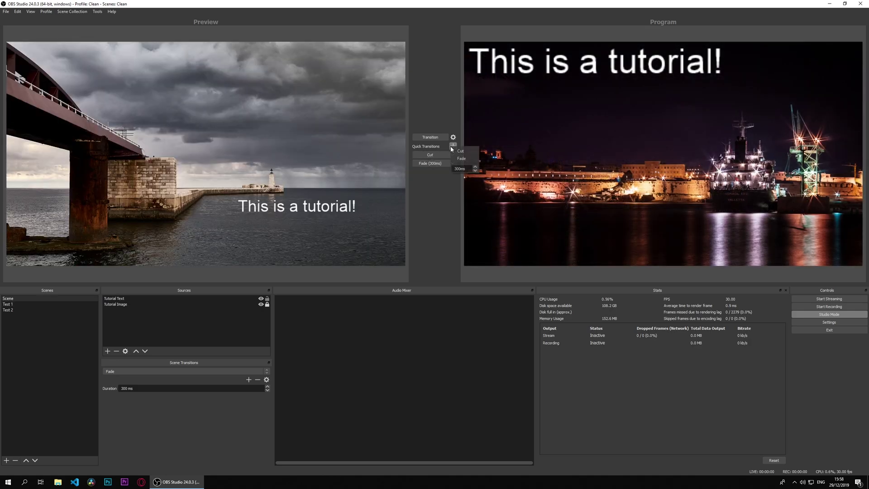
click(469, 178)
click(223, 371)
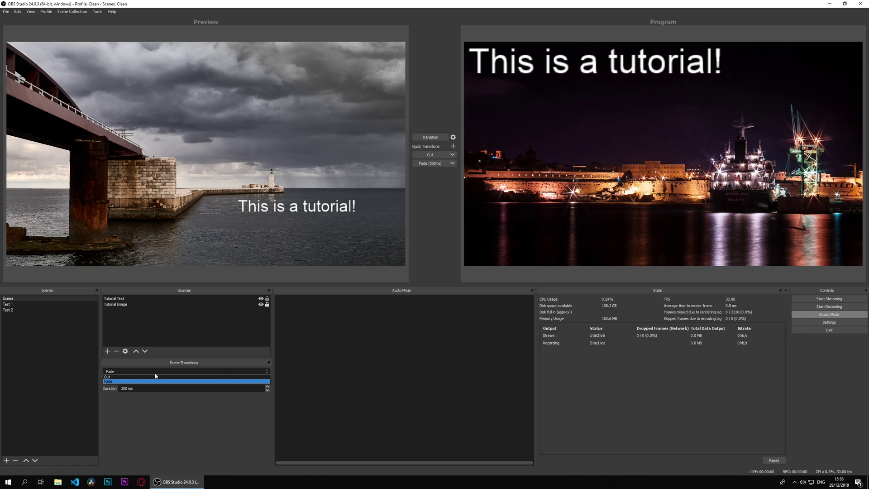
Add a transition named Swipe with direction Left, preview it, and confirm with OK.
click(156, 382)
click(249, 380)
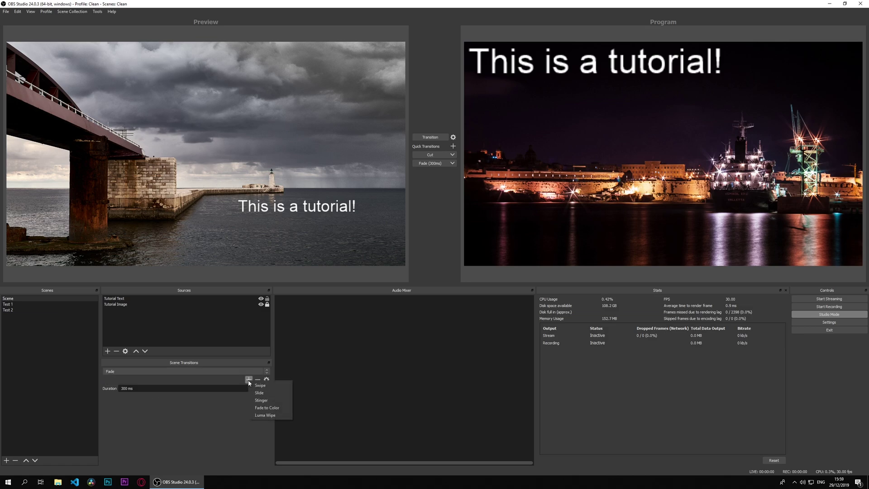
click(271, 387)
click(421, 252)
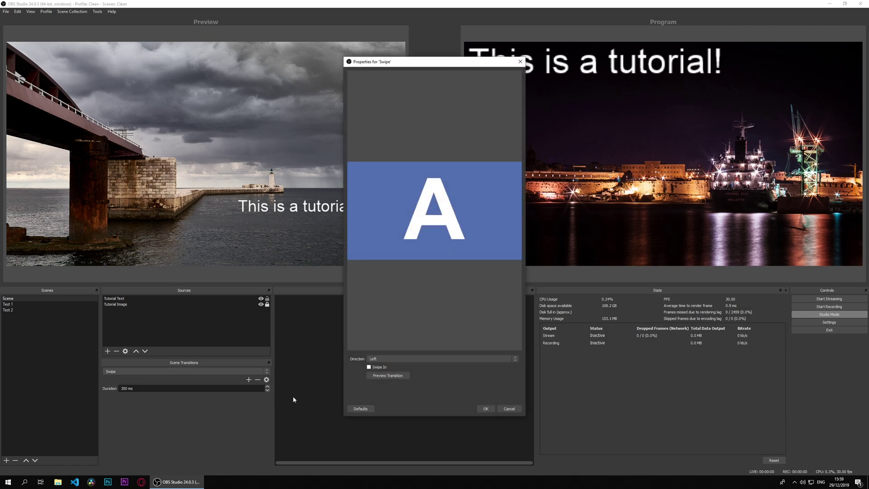
click(384, 359)
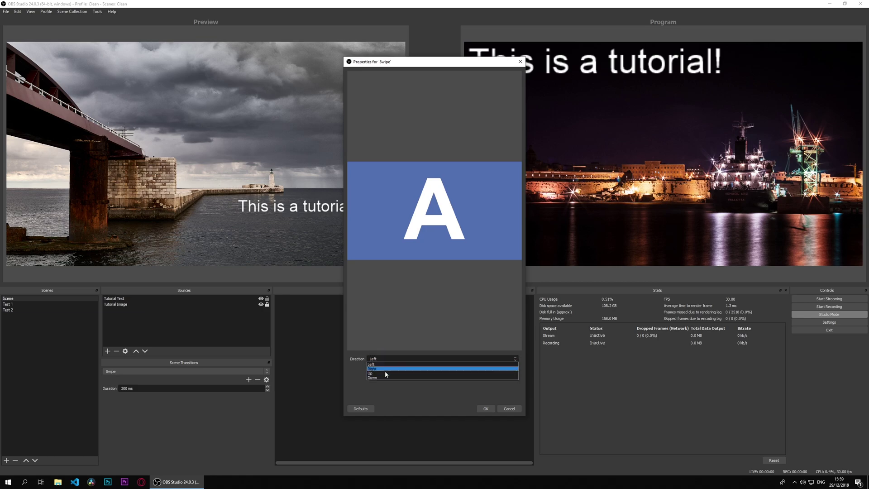
click(392, 364)
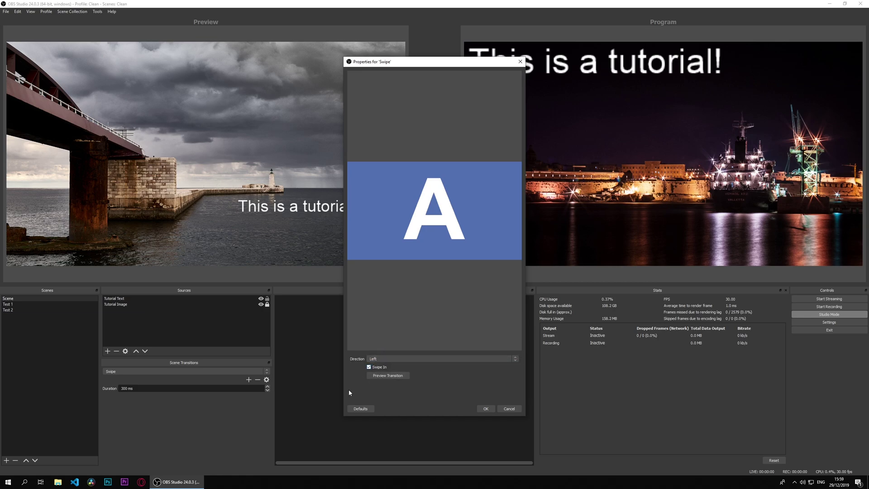
click(386, 378)
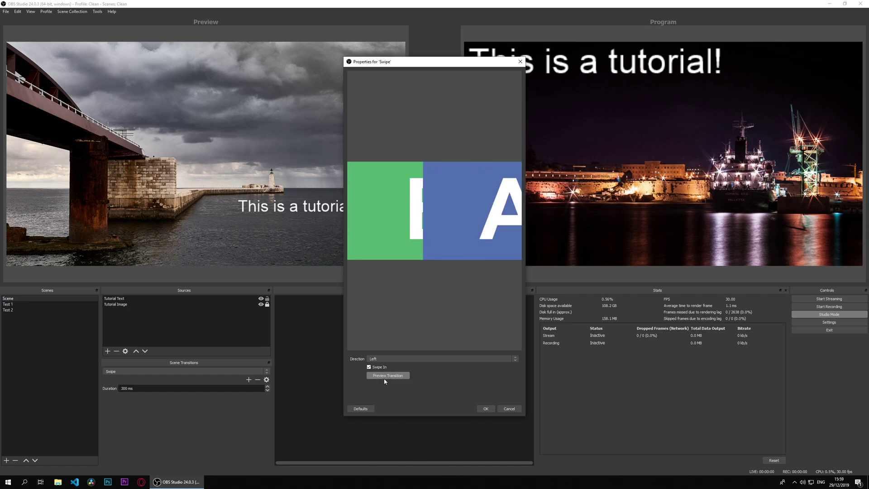
click(486, 409)
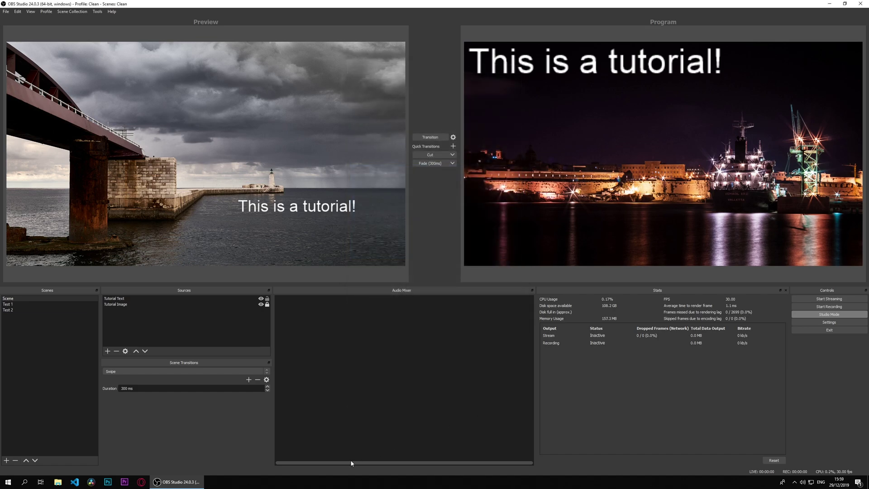
Add Swipe (300ms) as a quick transition and test it by swiping scenes back and forth.
click(453, 146)
click(467, 168)
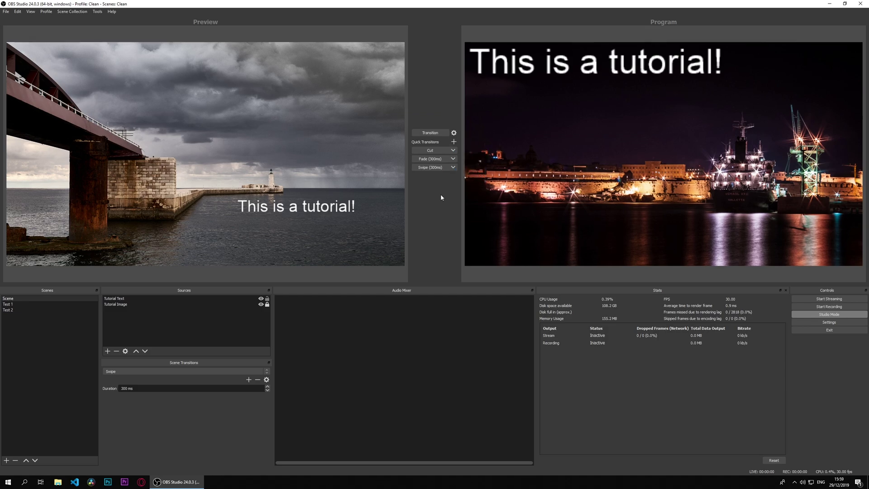
click(430, 167)
click(432, 168)
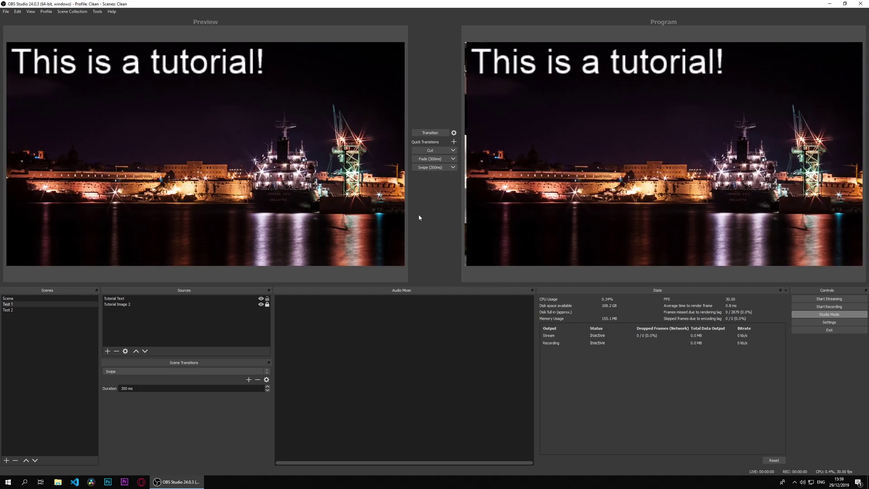
click(438, 132)
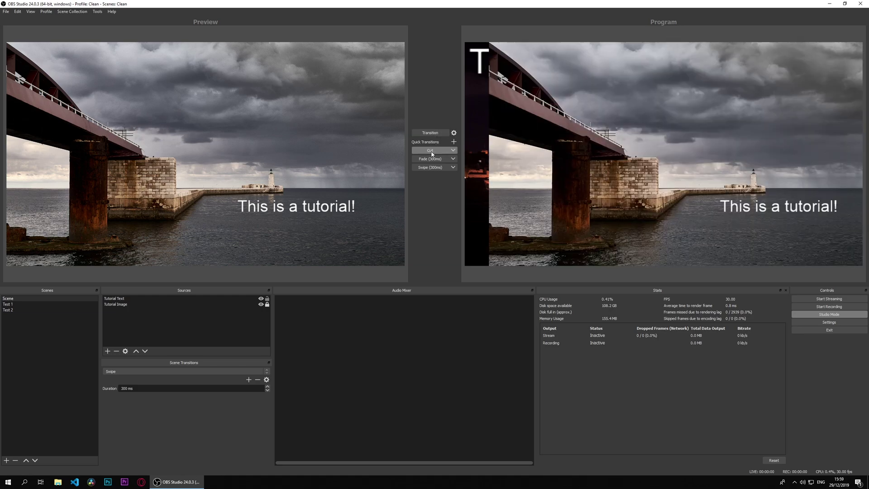
click(438, 133)
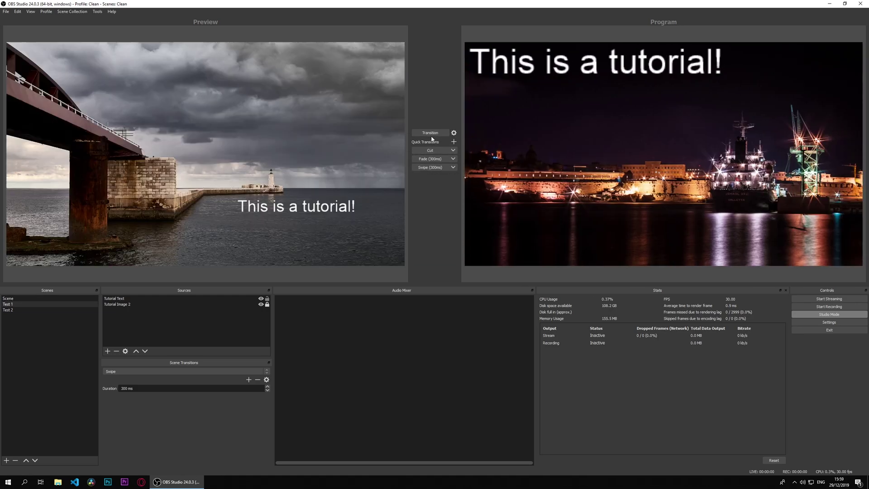
Remove the Cut and Fade quick transitions, leaving only Swipe.
click(451, 151)
click(453, 152)
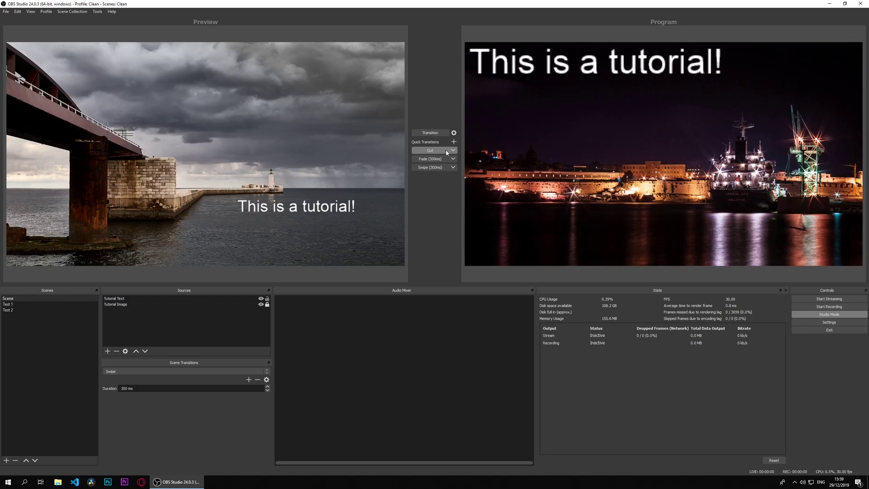
click(454, 151)
click(453, 151)
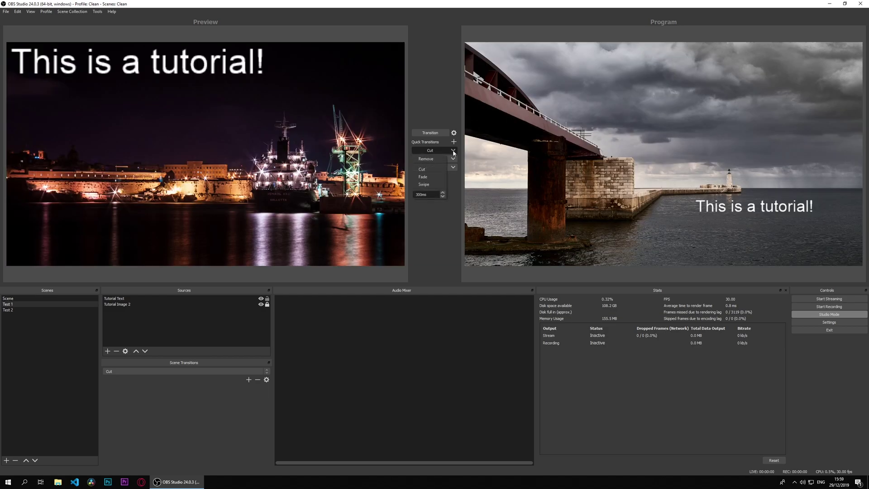
click(423, 177)
click(454, 154)
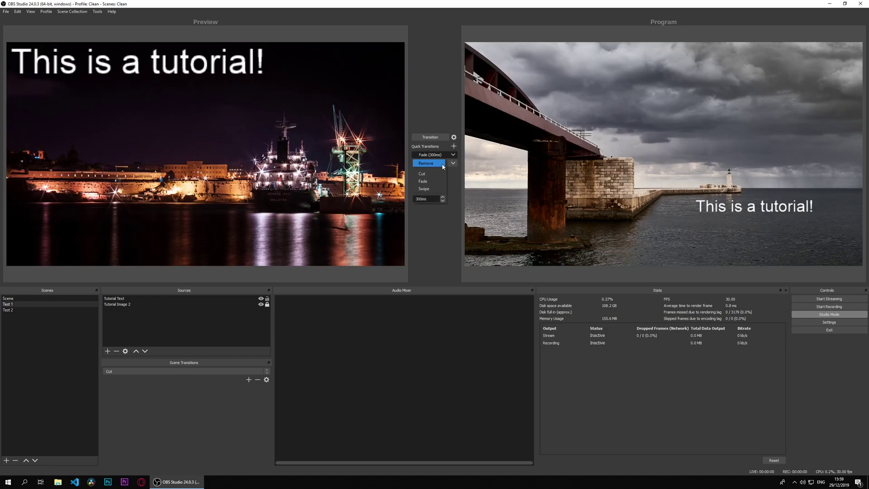
click(424, 188)
Swipe Preview and Program back and forth with the Swipe (300ms) quick transition.
click(430, 141)
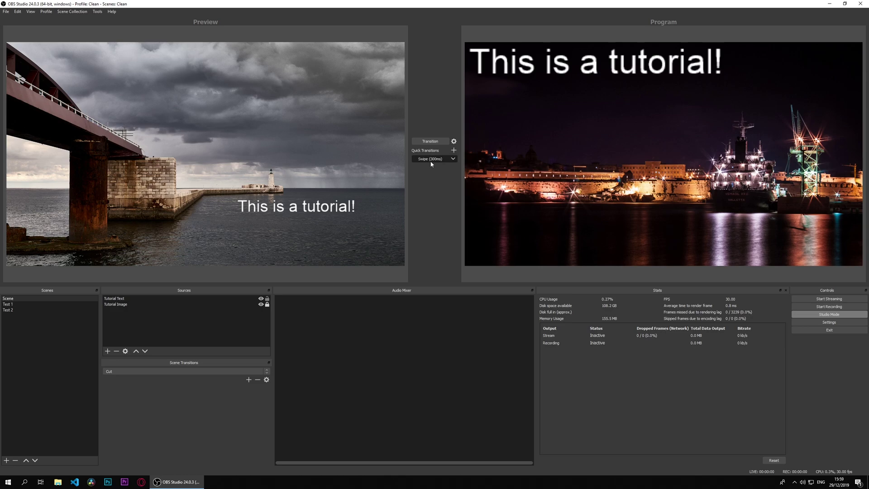
click(430, 158)
click(437, 144)
click(432, 160)
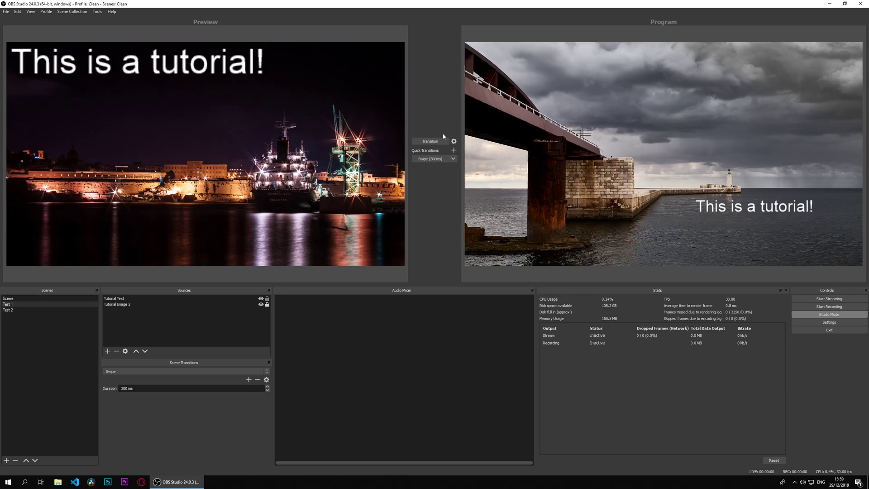
click(429, 142)
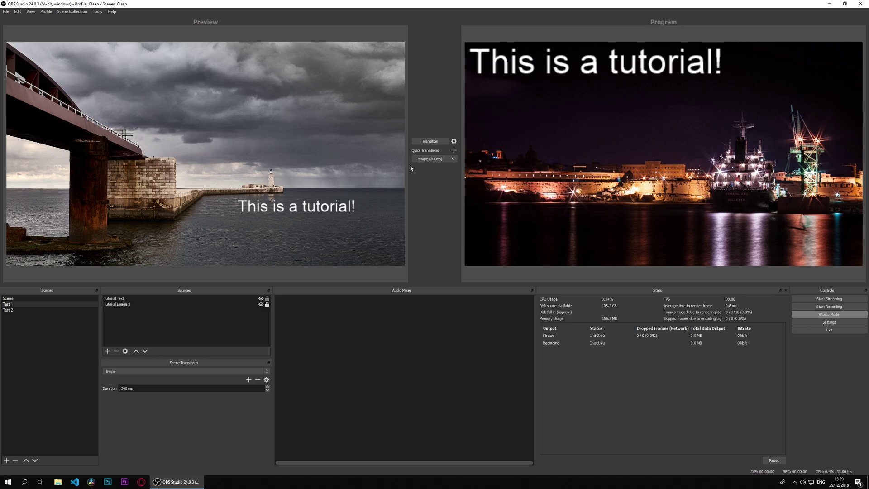
click(430, 142)
Add a Stinger transition with its default name, closing its properties without changes.
click(164, 371)
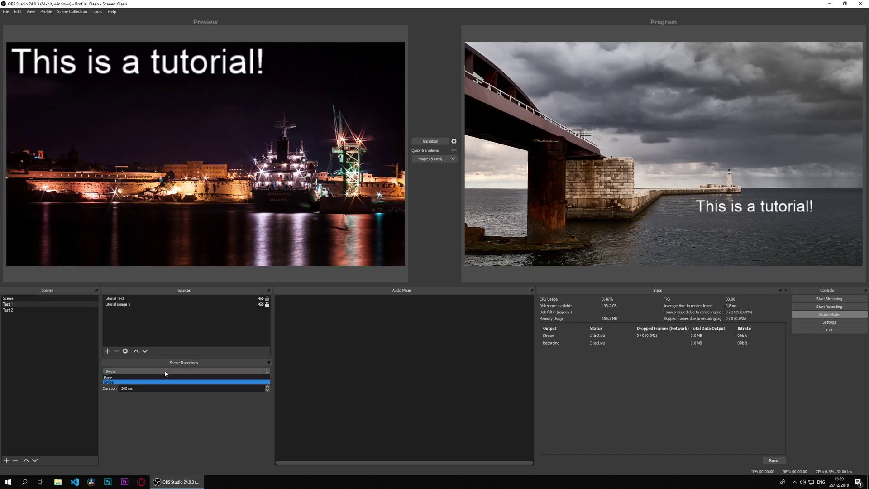
click(164, 371)
click(248, 380)
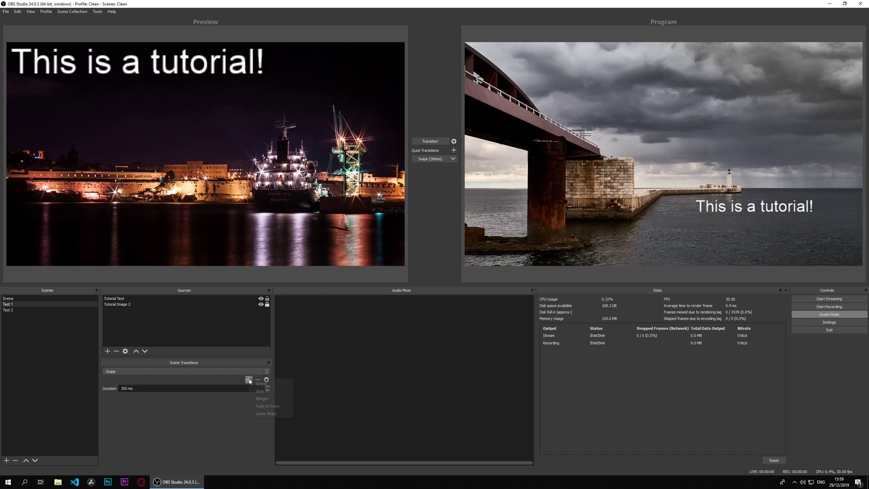
click(262, 398)
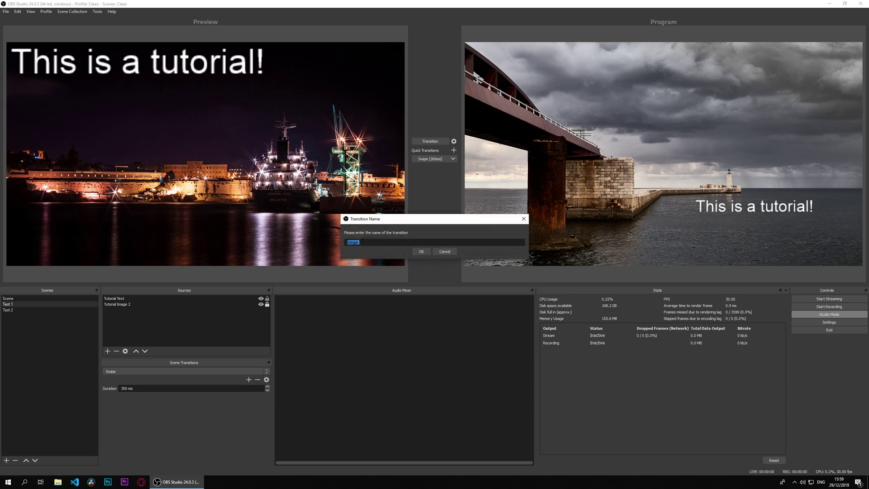
click(421, 251)
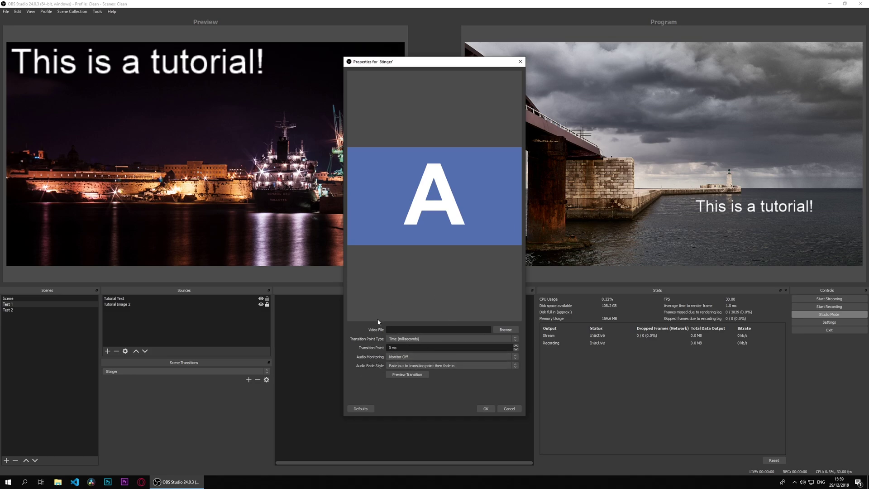
click(505, 408)
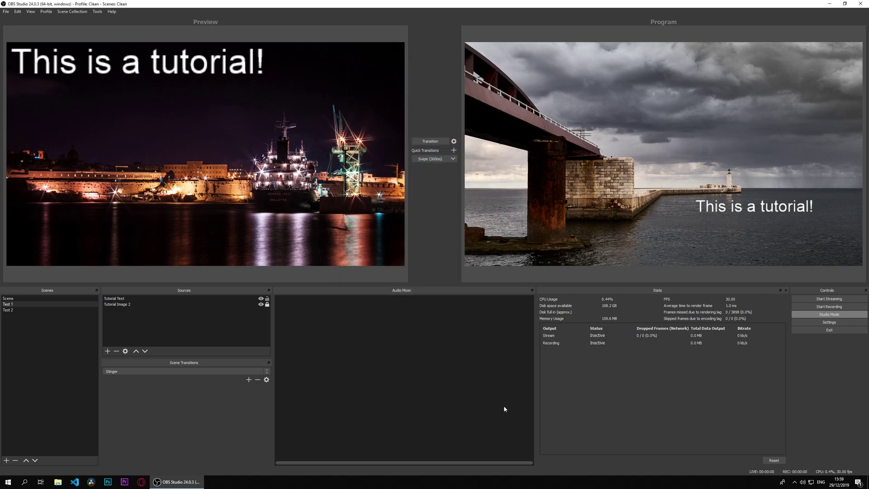
click(431, 159)
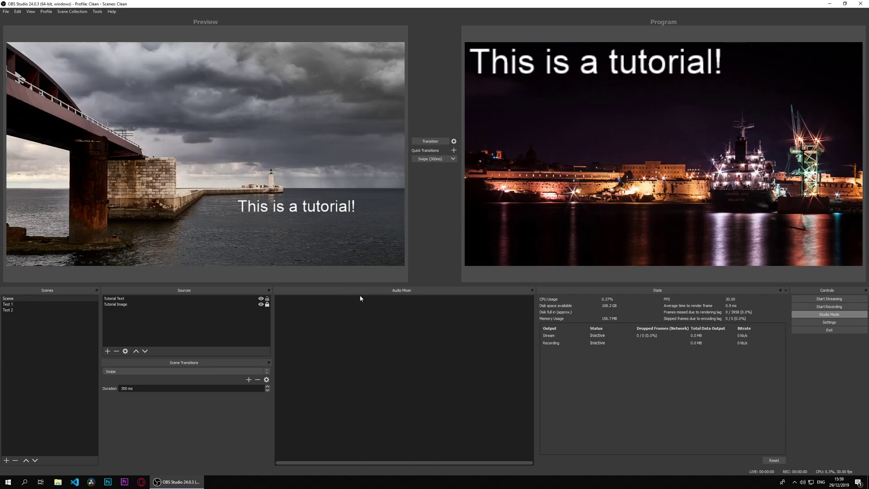